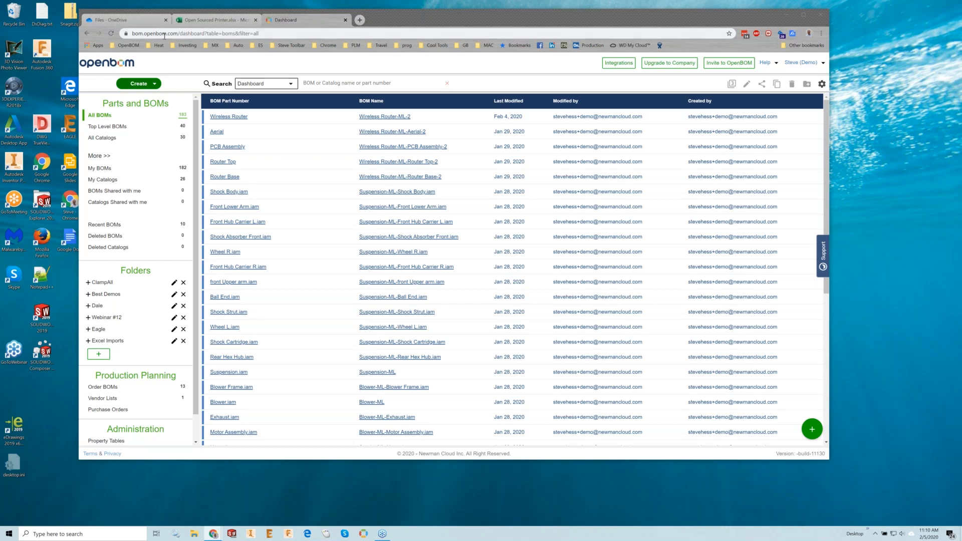
- Open the AC-Blower-Assy.xlsx workbook from the OneDrive files in place of the Open Sourced Printer workbook
left_click(200, 19)
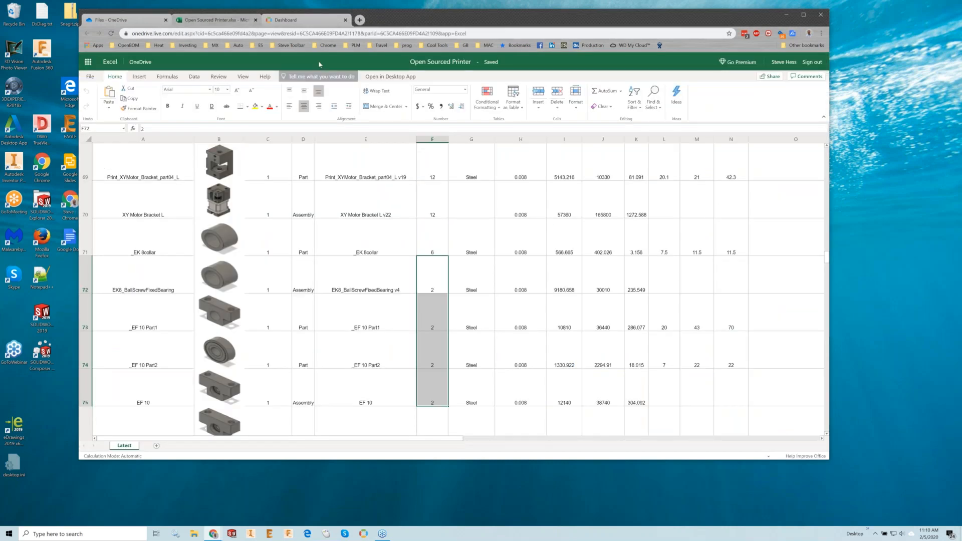
left_click(136, 63)
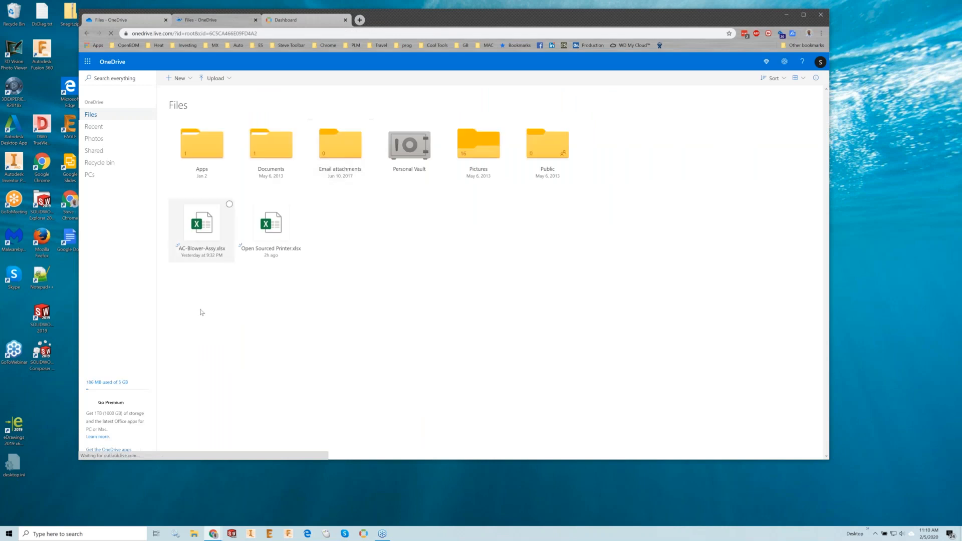
left_click(202, 225)
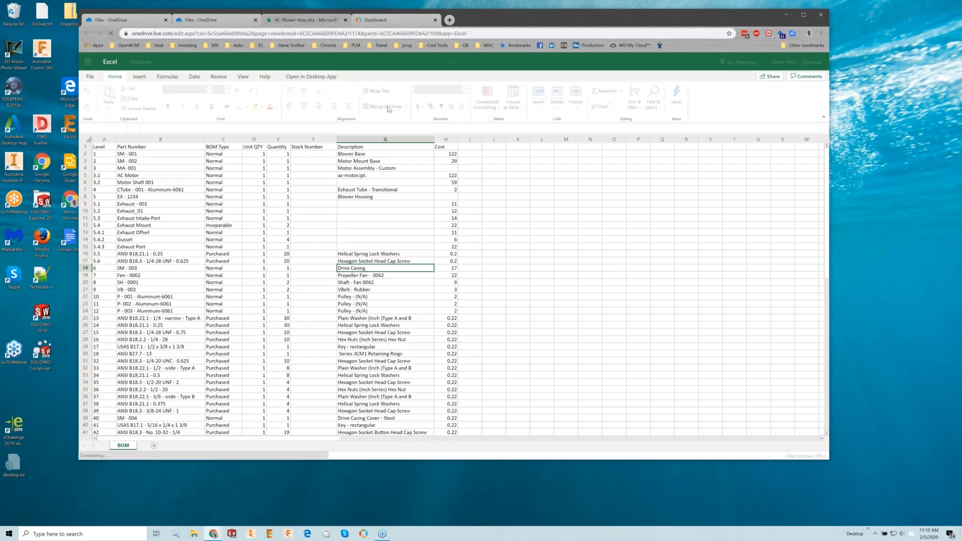
- Set the Windows display resolution to 2560 × 1600, keep the change and close the display settings
right_click(873, 224)
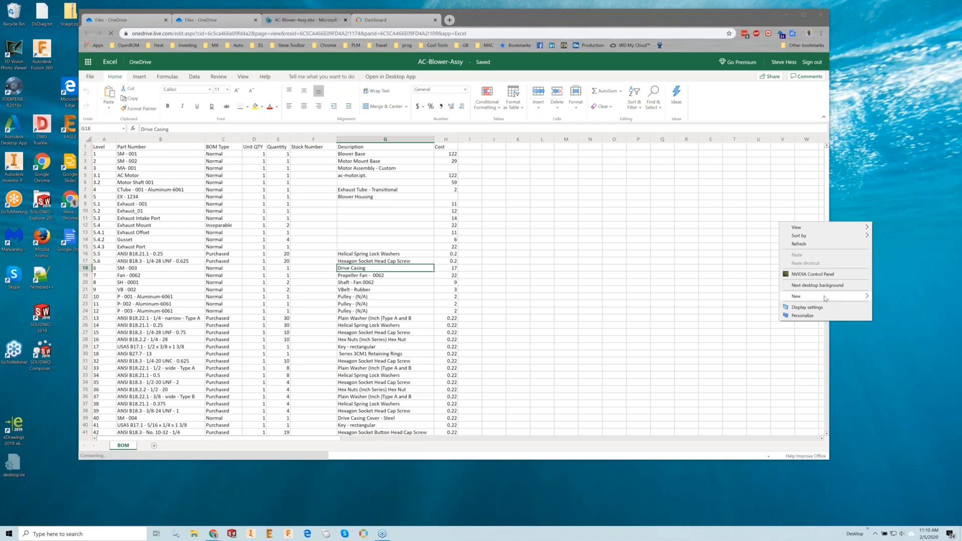
mouse_move(825, 299)
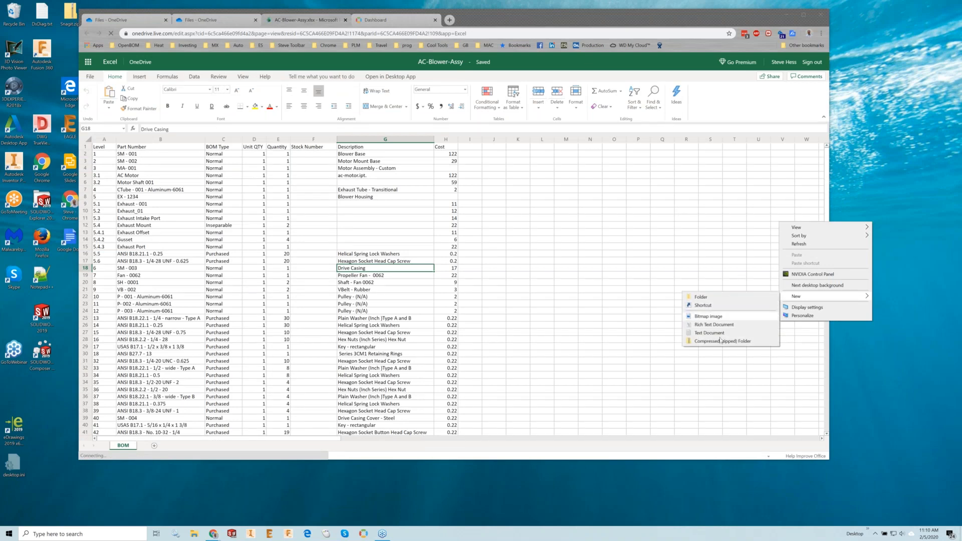
left_click(826, 308)
left_click(217, 122)
scroll(298, 378, "down", 3)
left_click(190, 348)
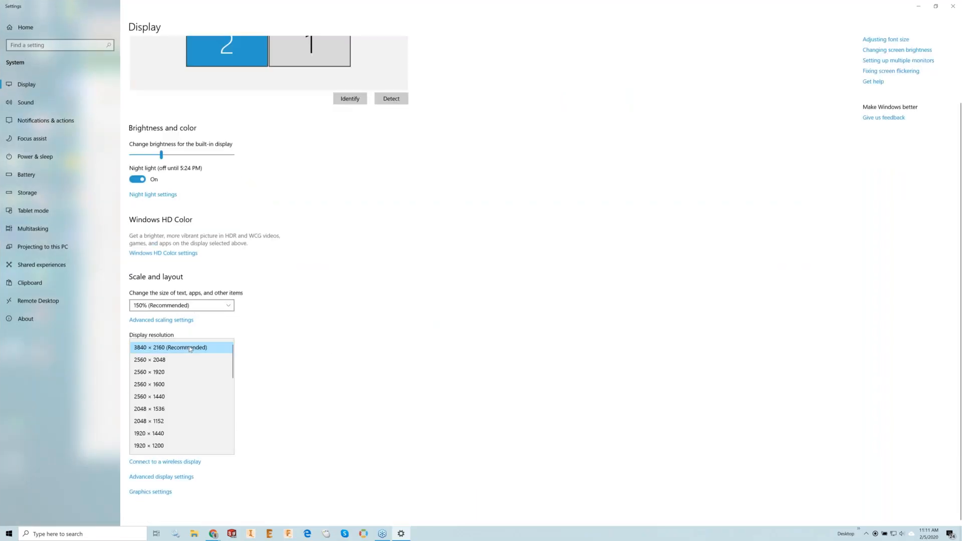
left_click(167, 385)
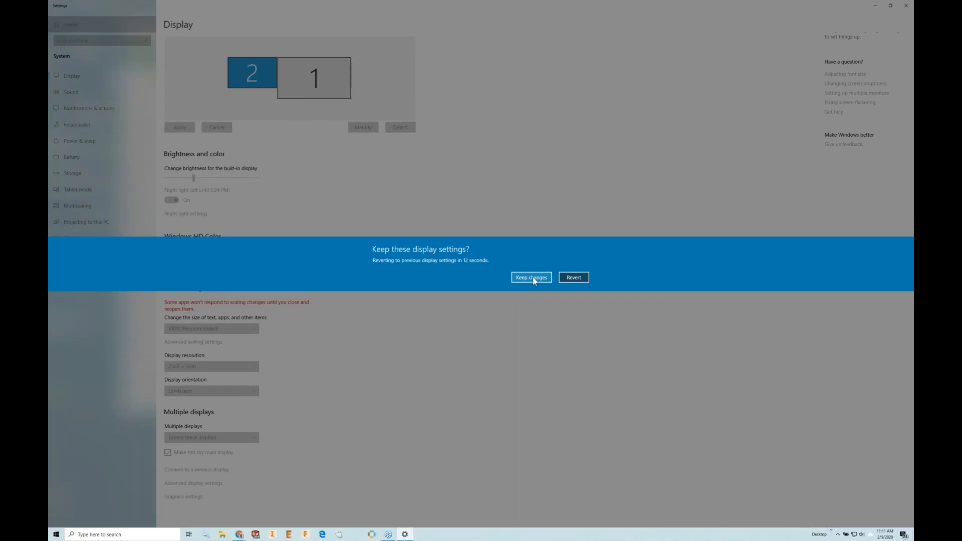
left_click(533, 277)
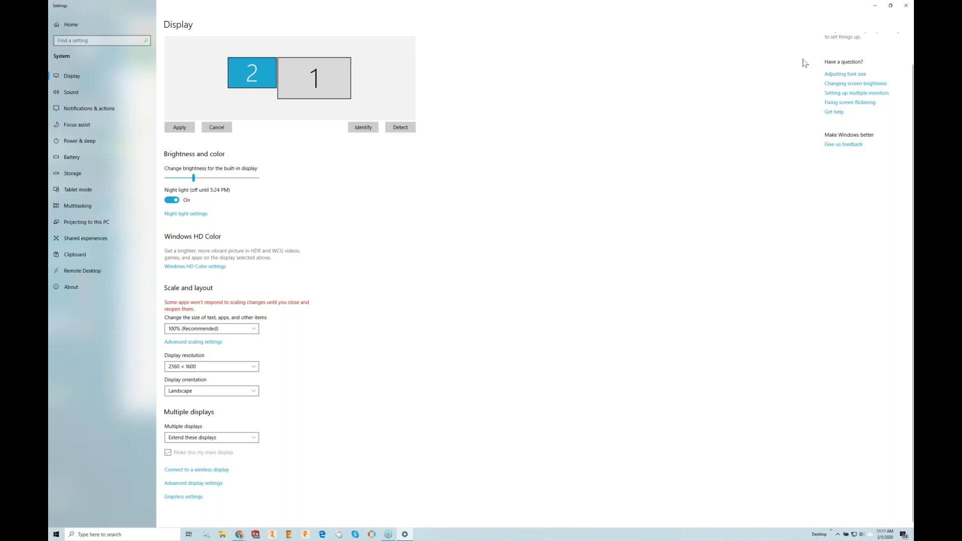
left_click(906, 6)
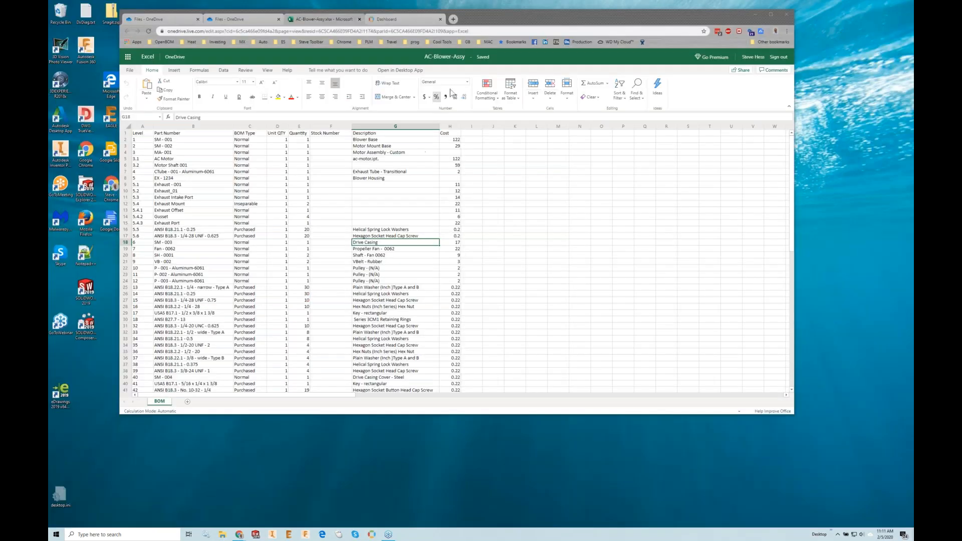
- Reposition the browser window on the desktop and enlarge it to show more worksheet rows
left_click_drag(500, 25, 511, 38)
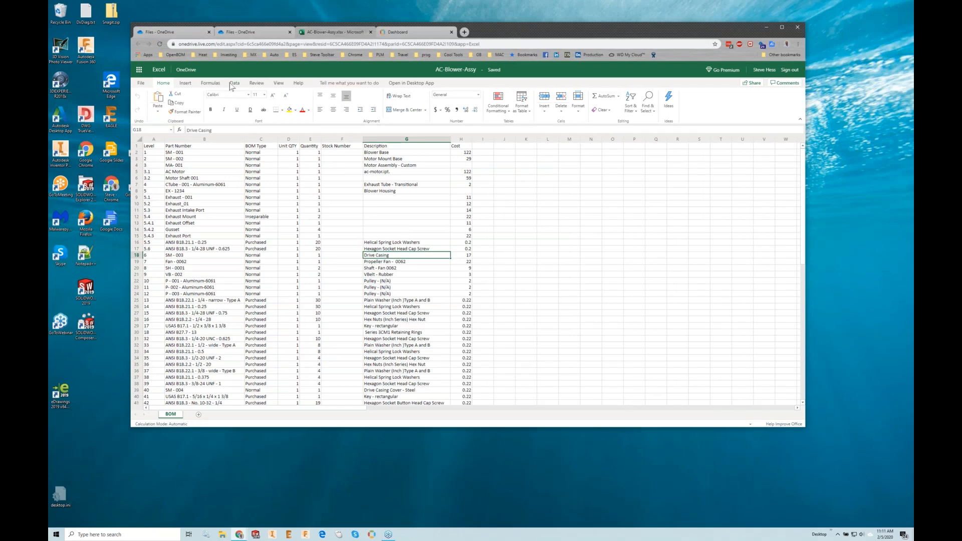
left_click(278, 84)
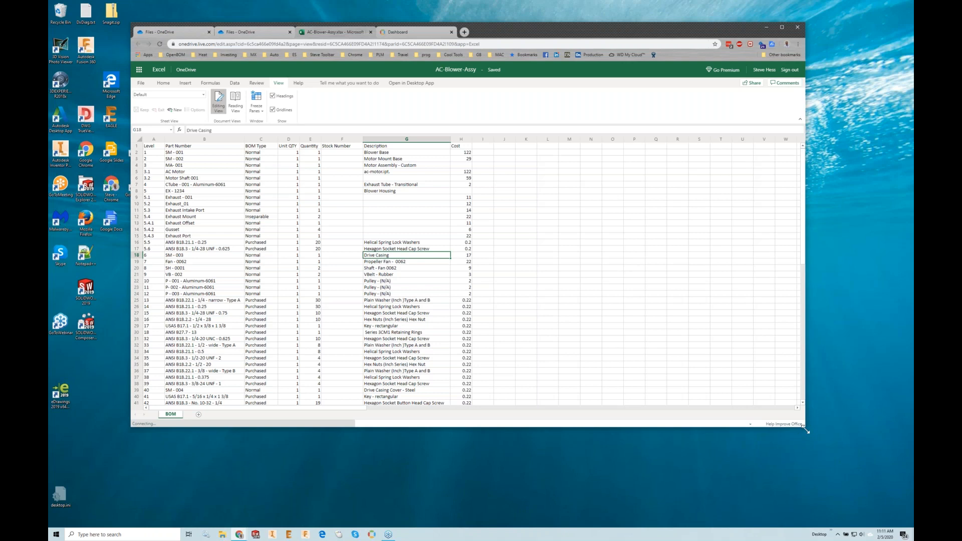
left_click_drag(823, 440, 881, 489)
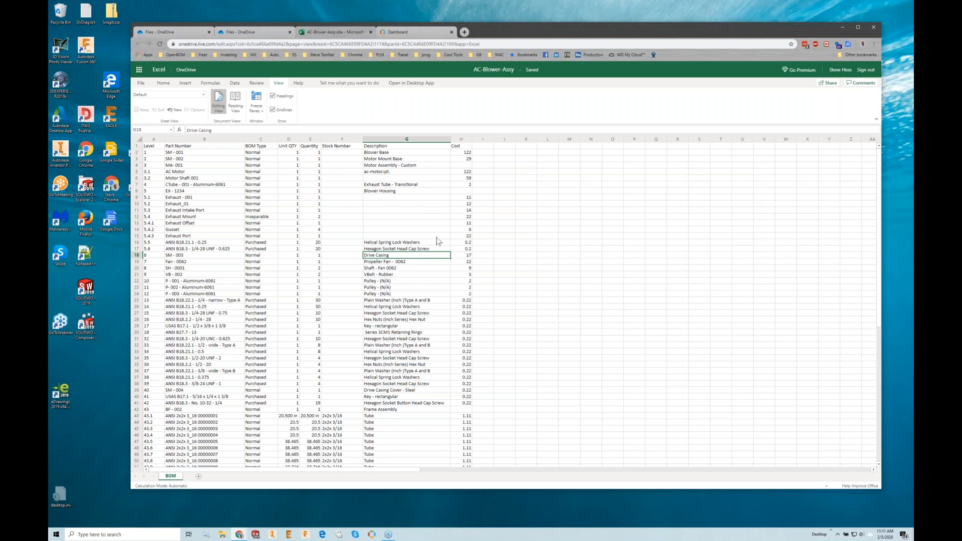
- Examine the blower BOM's level numbering, the quantities and the tube rows 43.1 to 43.13 under the frame assembly
scroll(407, 293, "down", 12)
scroll(401, 306, "up", 12)
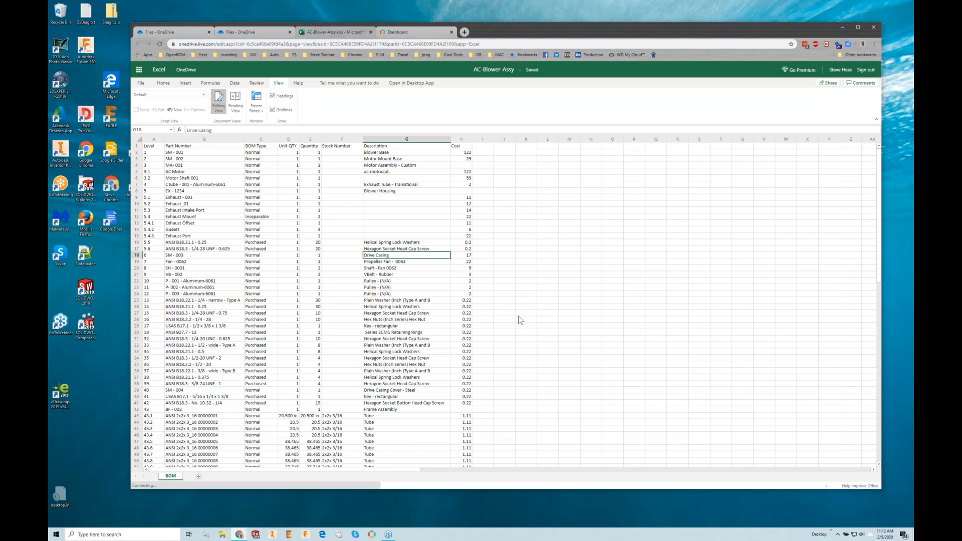
scroll(496, 364, "down", 4)
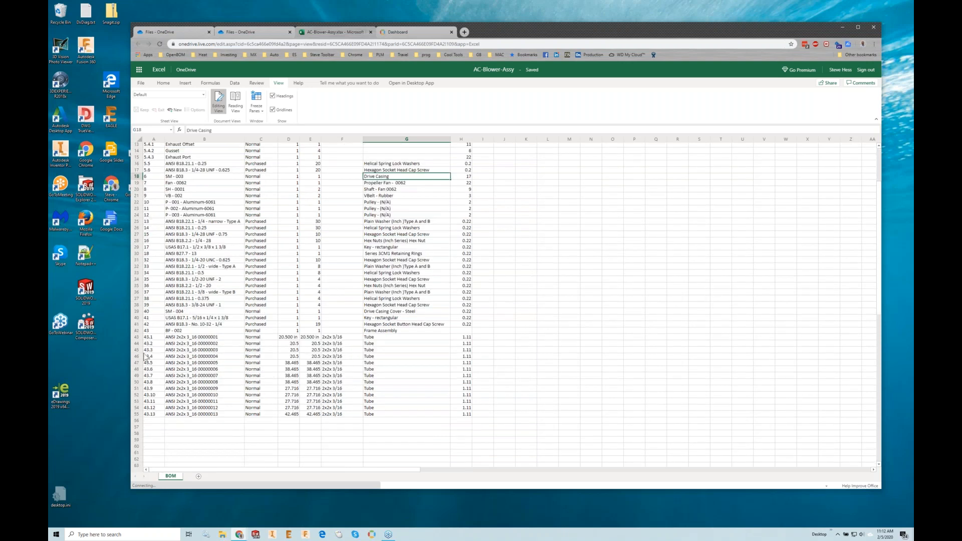
left_click_drag(150, 338, 307, 417)
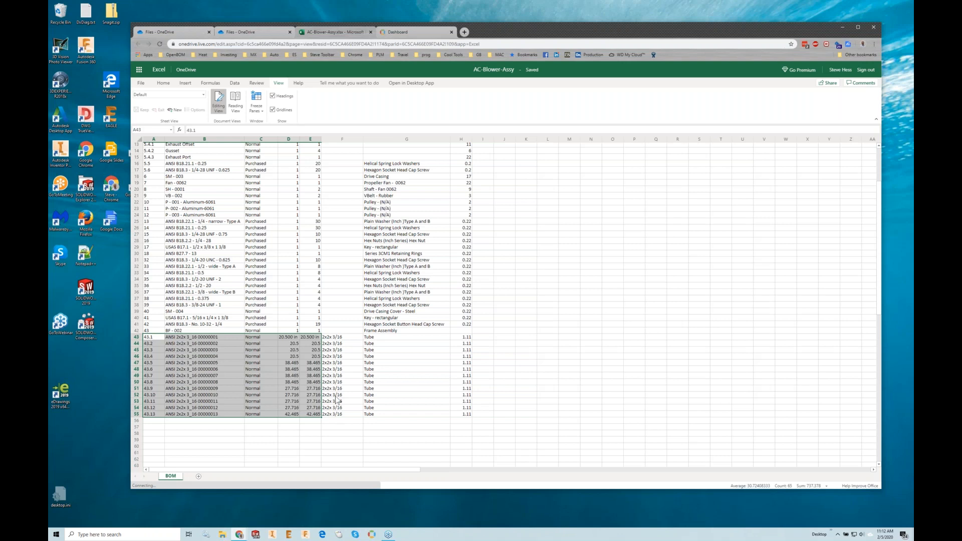
left_click(311, 376)
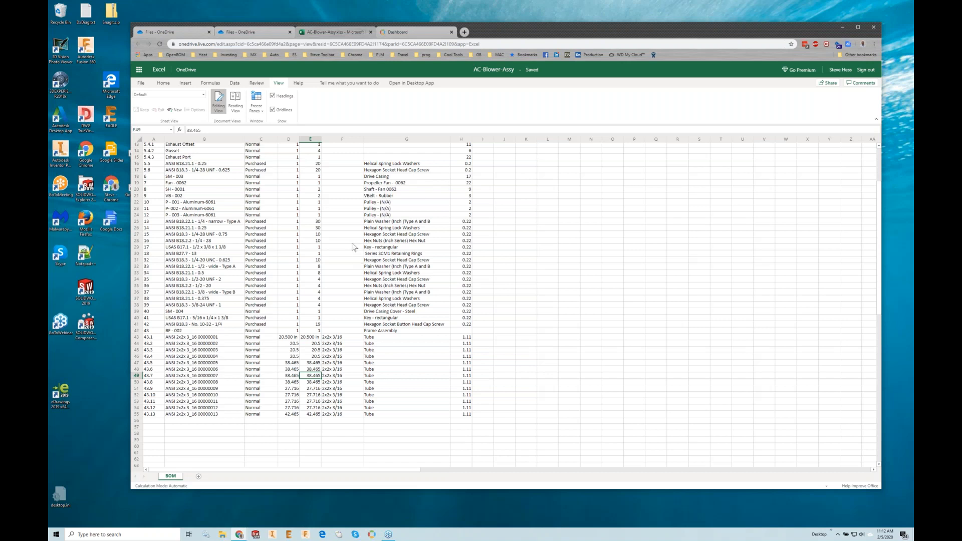
scroll(341, 240, "up", 4)
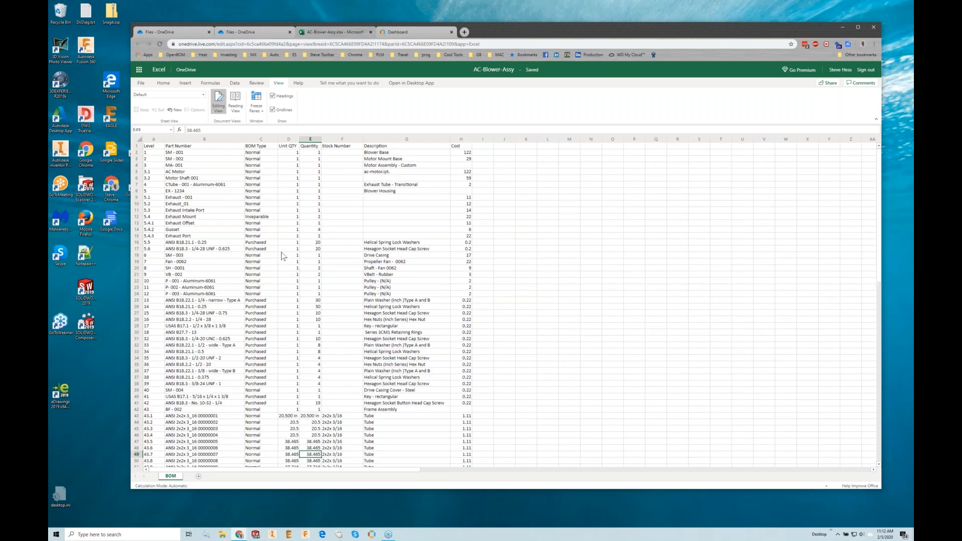
left_click_drag(152, 171, 159, 250)
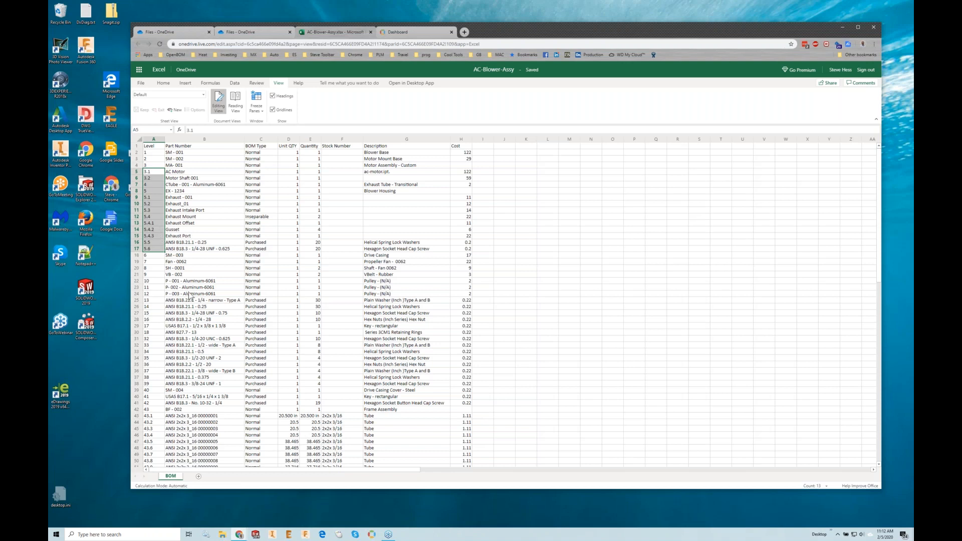
left_click(310, 301)
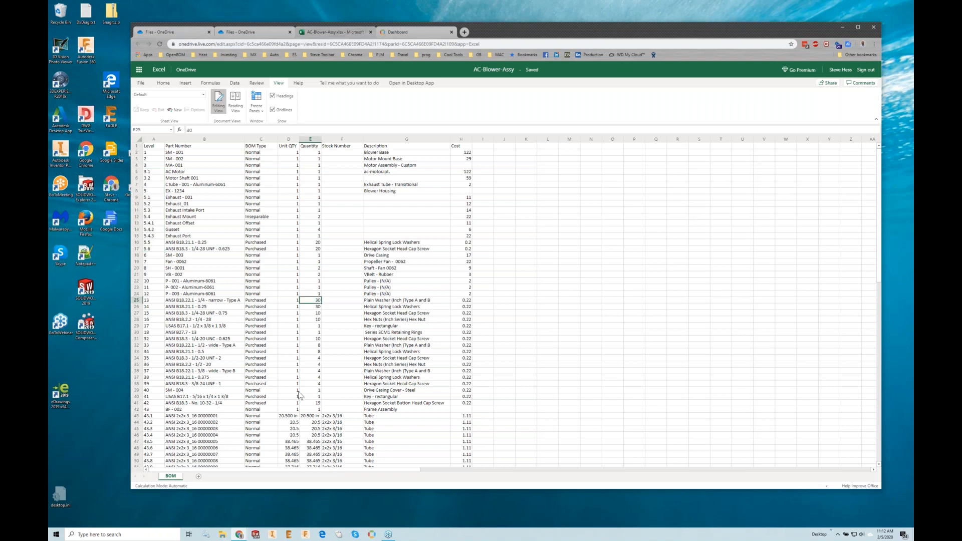
- Remove the "in" unit from the Unit QTY and Quantity cells of item 43.1, leaving the plain number 20.5
double_click(289, 416)
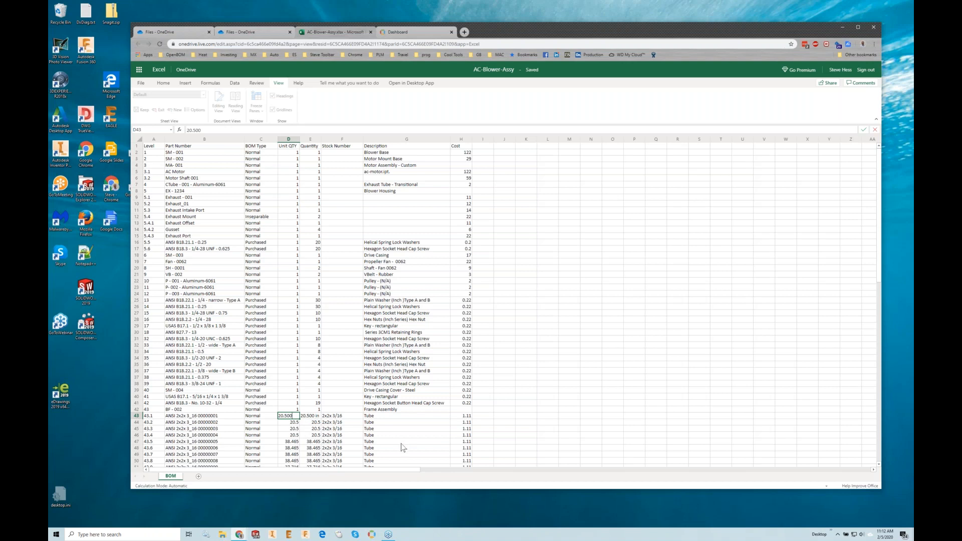
double_click(311, 416)
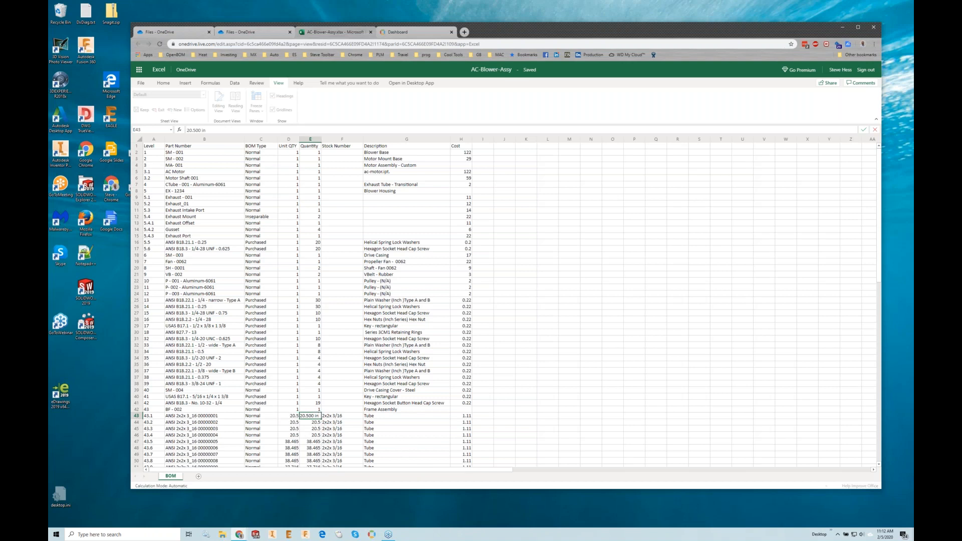
key("Return")
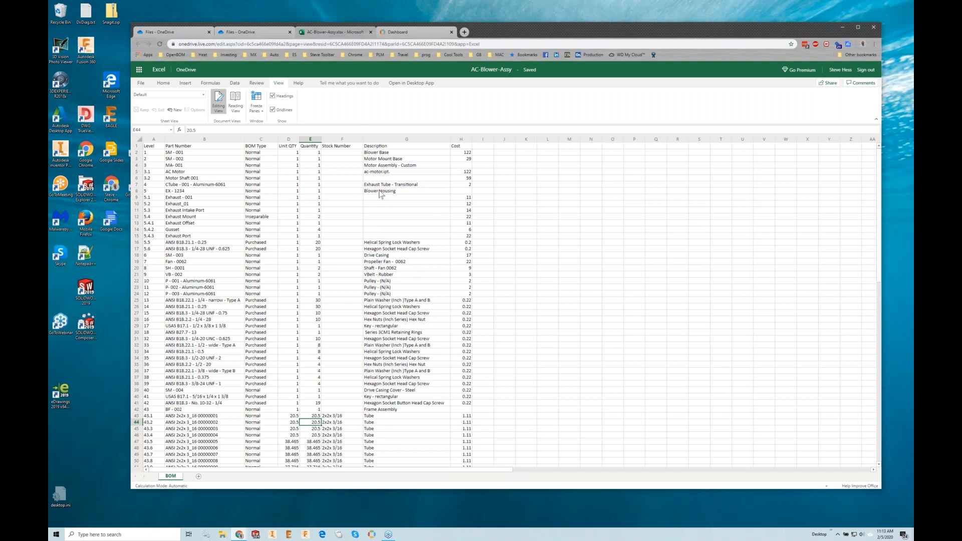
- Switch to the OpenBOM dashboard and start a BOM import with row 1 as the property-name row
left_click(406, 31)
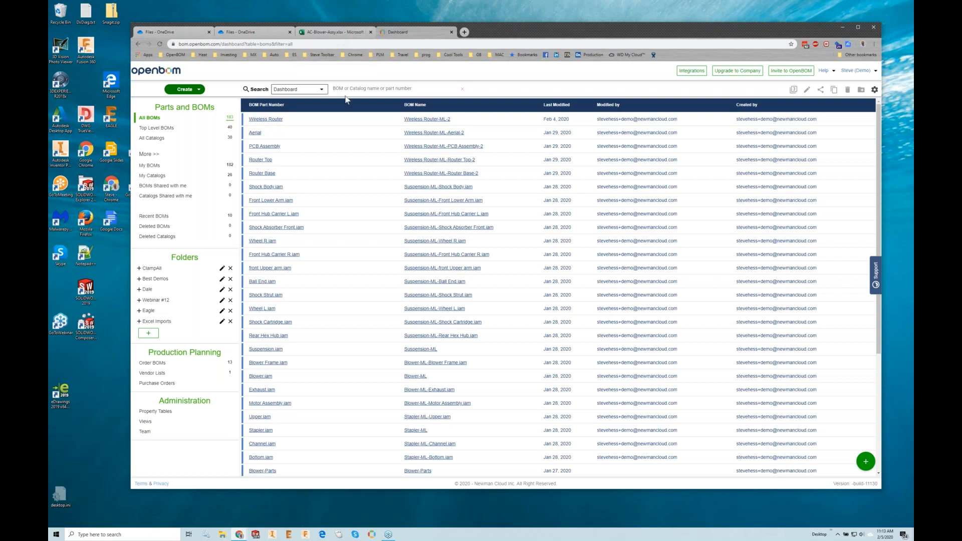
left_click(199, 93)
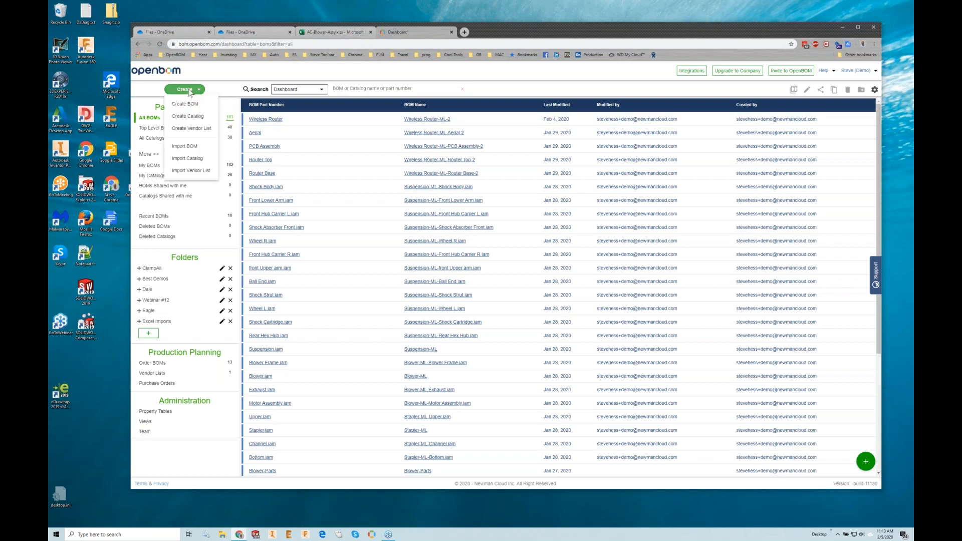
left_click(183, 149)
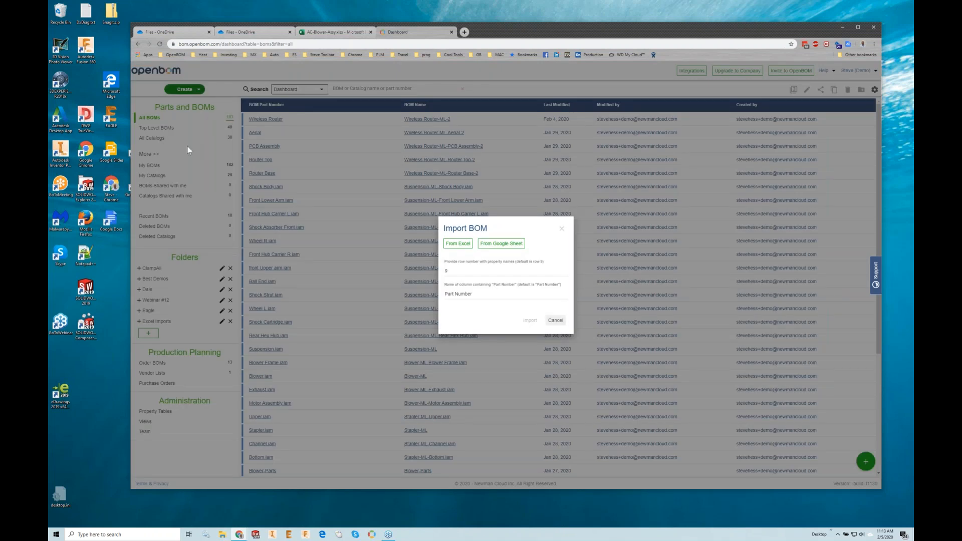
left_click(448, 270)
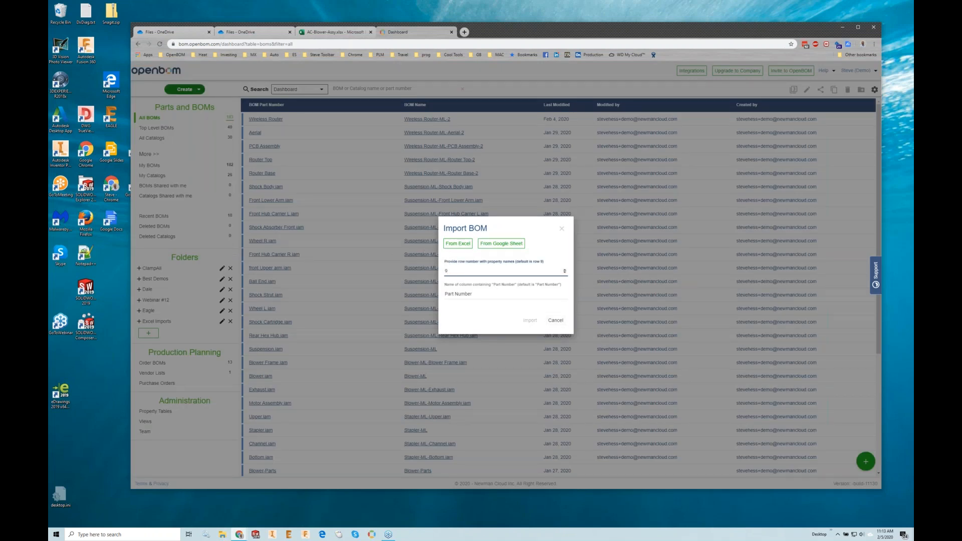
type("1")
- Choose AC-Blower-Assy.xlsx from OneDrive as the Excel source and import it as a BOM
left_click(457, 244)
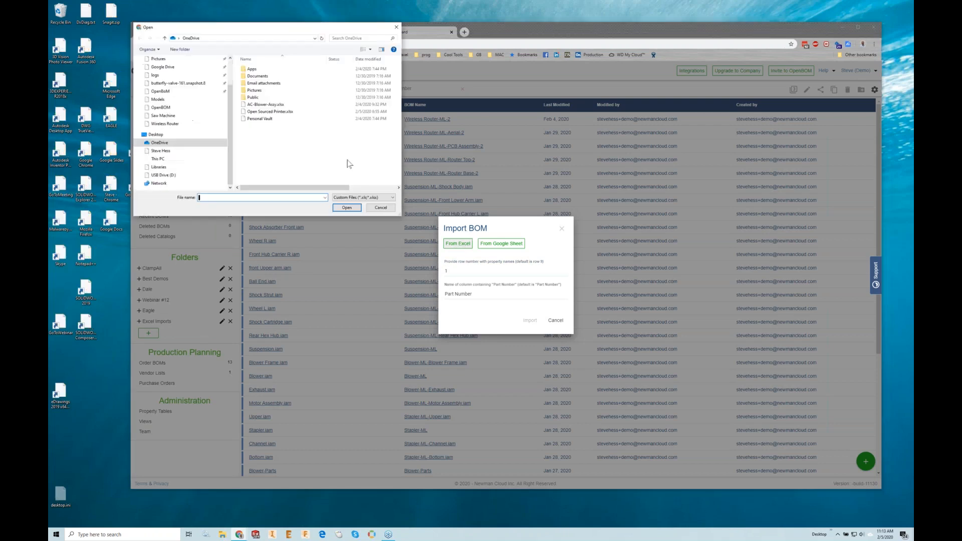
left_click(265, 104)
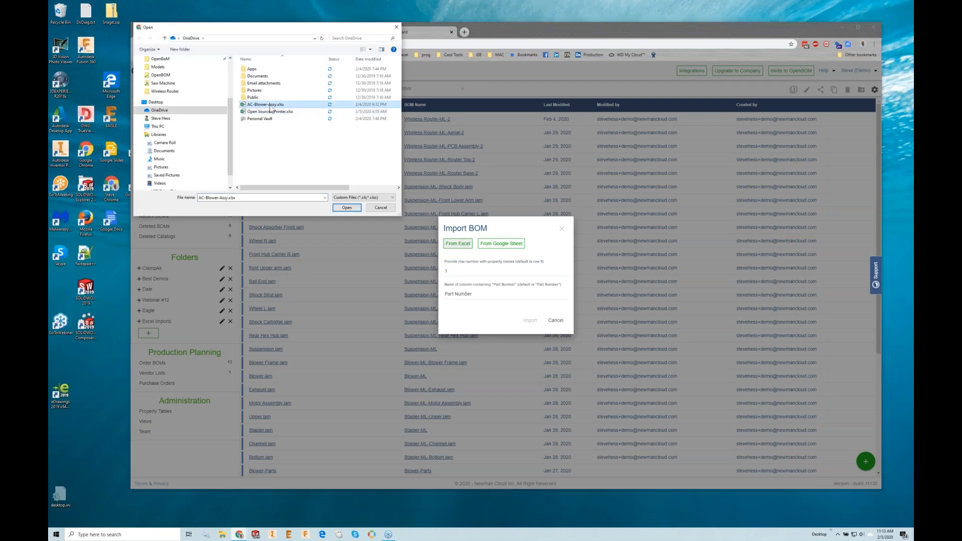
left_click(351, 208)
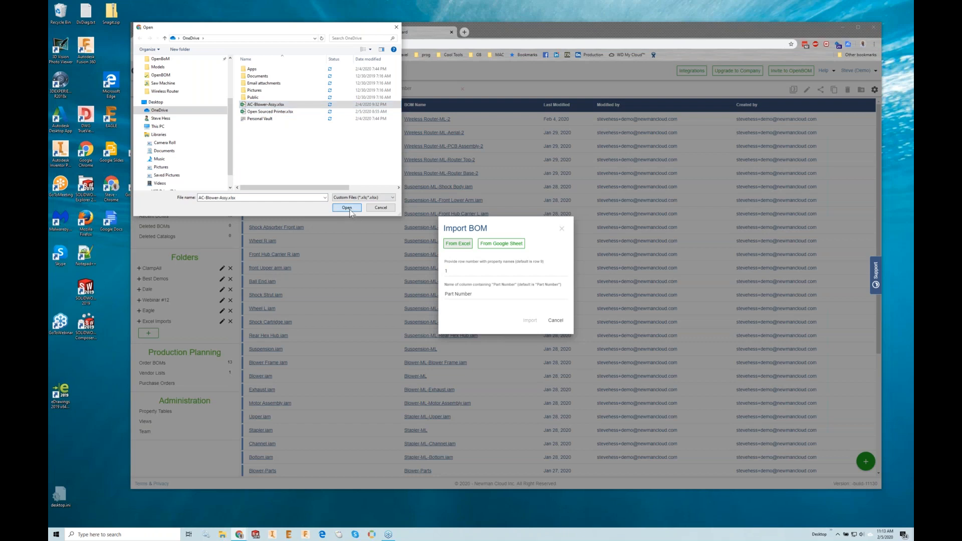
left_click(527, 326)
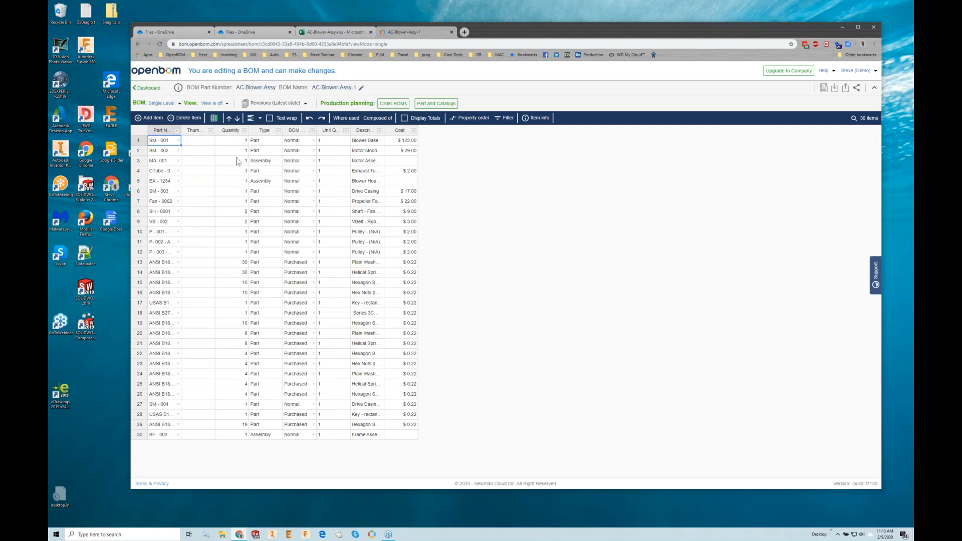
- Show the imported BOM as Multi-Level and expand the assemblies MA- 001, EX - 1234 and BF - 002
left_click(161, 103)
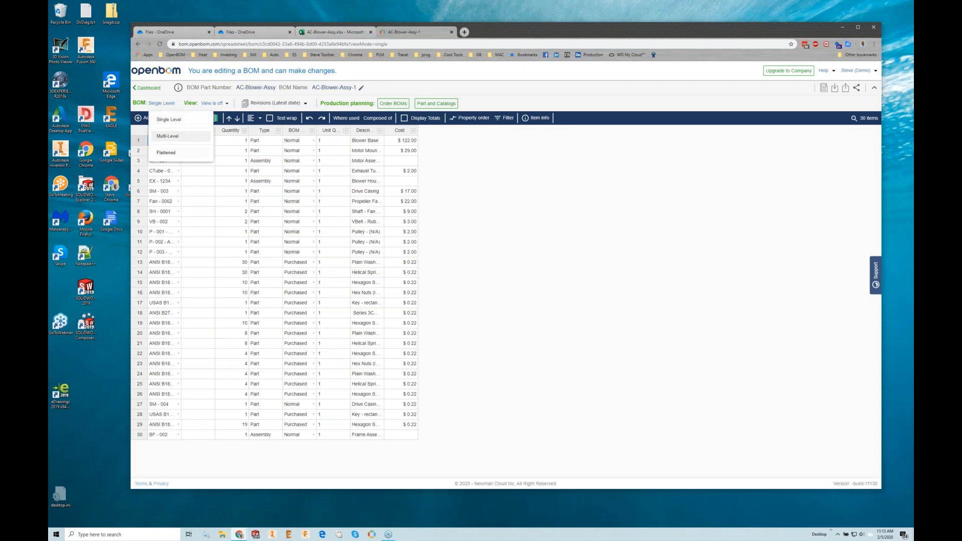
left_click(168, 137)
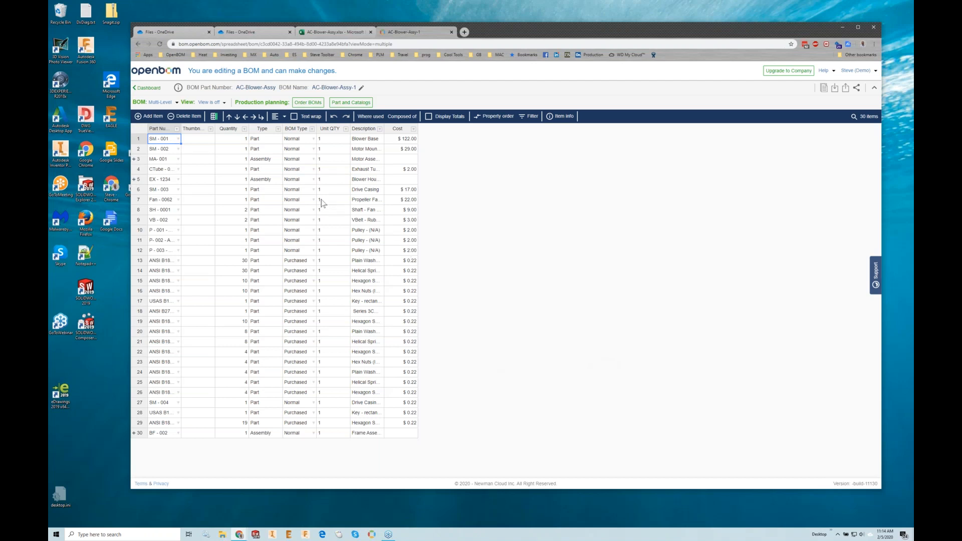
left_click(135, 160)
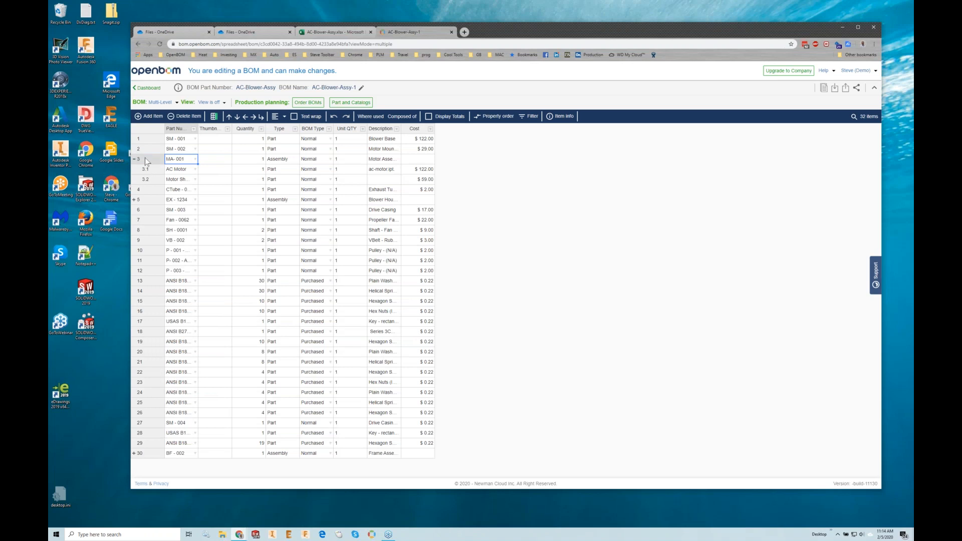
left_click(135, 199)
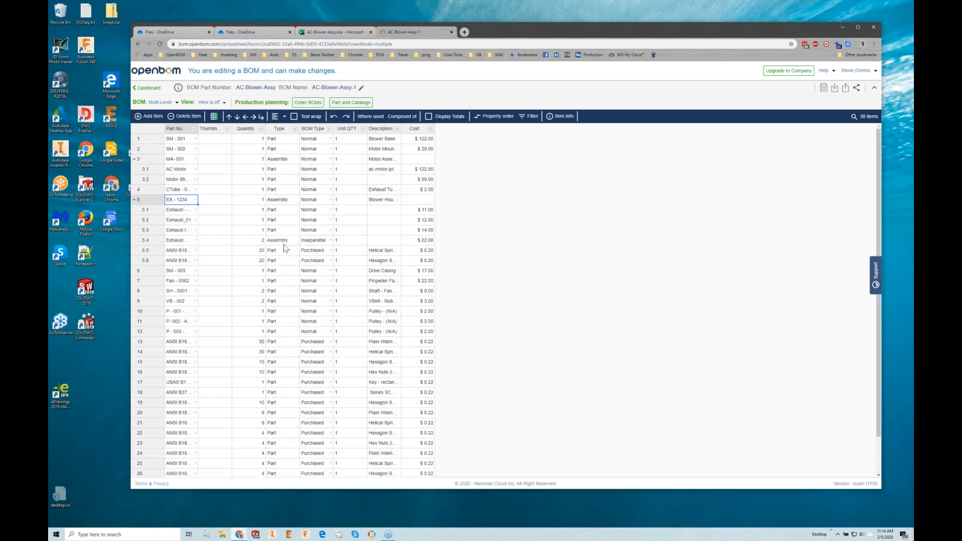
scroll(391, 382, "down", 1)
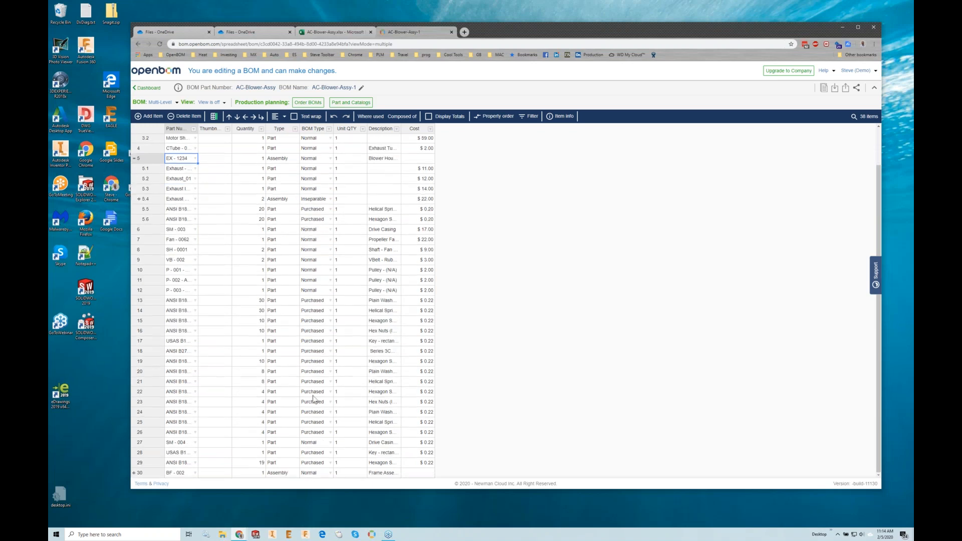
left_click(133, 472)
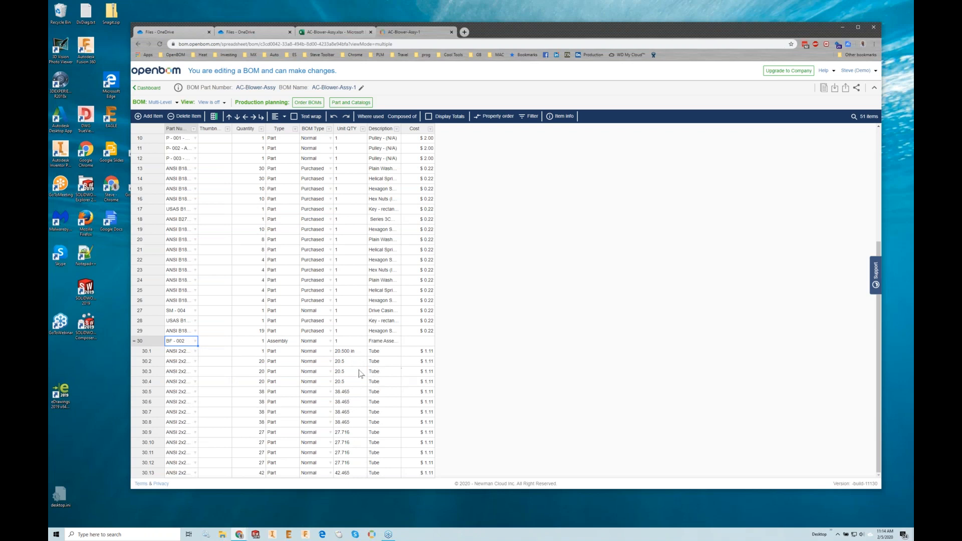
- Check the quantities and costs of the tube parts under the BF - 002 frame assembly
left_click(256, 375)
left_click(257, 402)
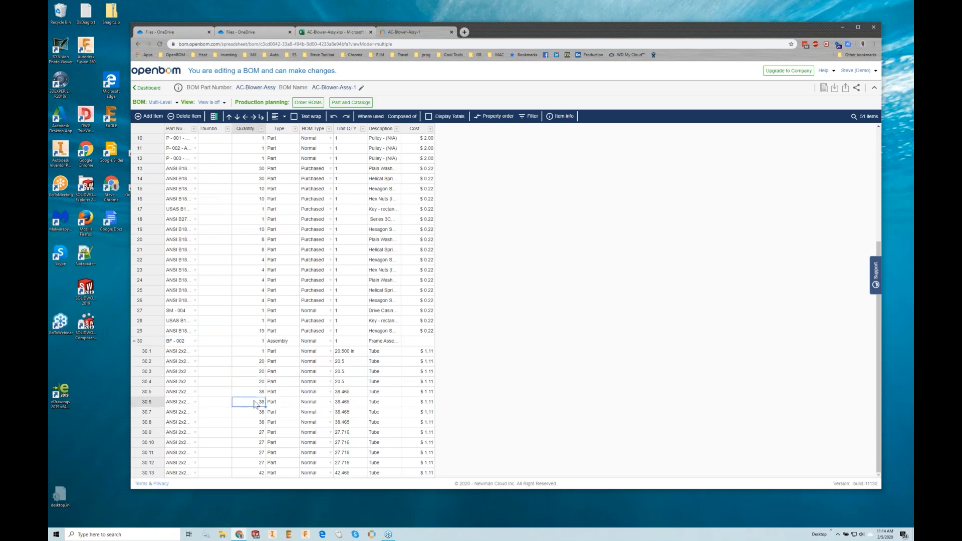
left_click(410, 404)
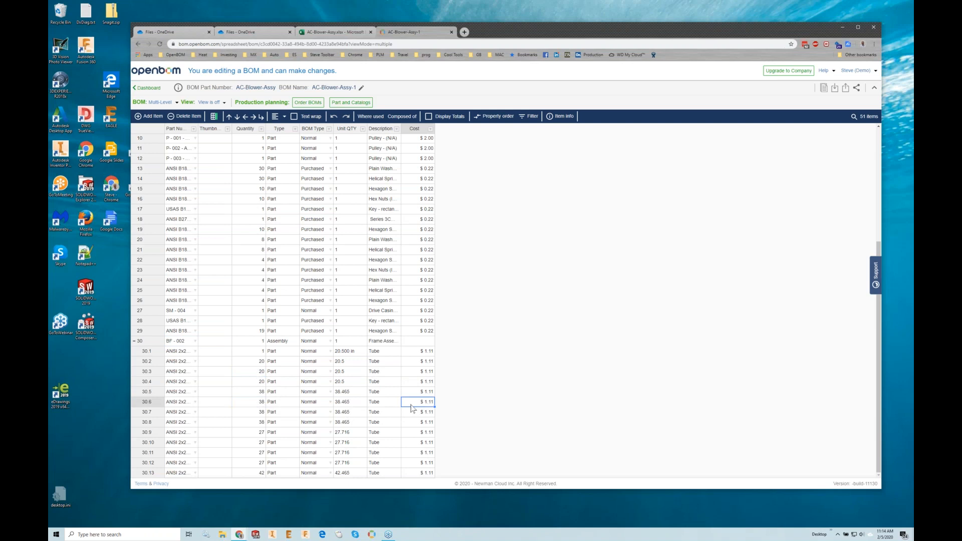
- Add the public currency property Extended Cost to the BOM, including its sub-assemblies
scroll(426, 416, "up", 5)
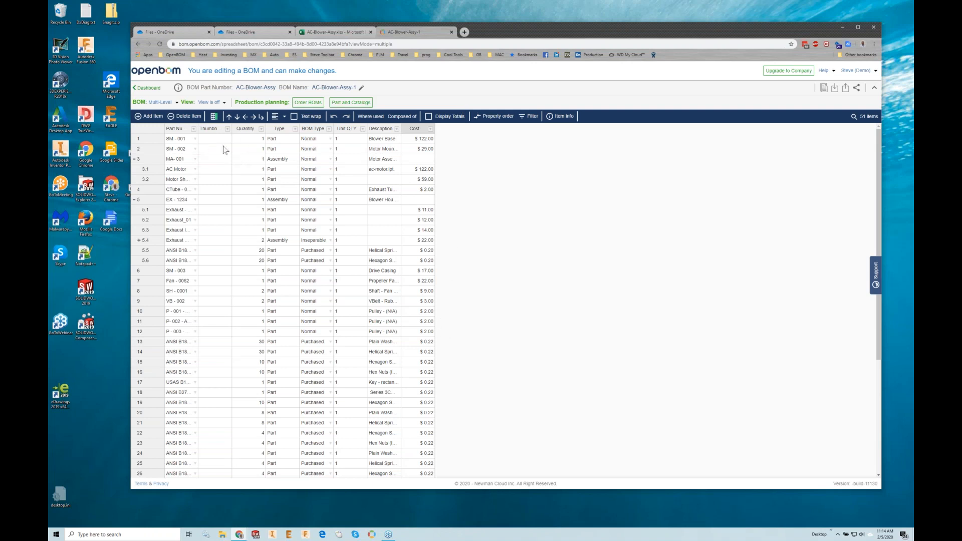
left_click(214, 118)
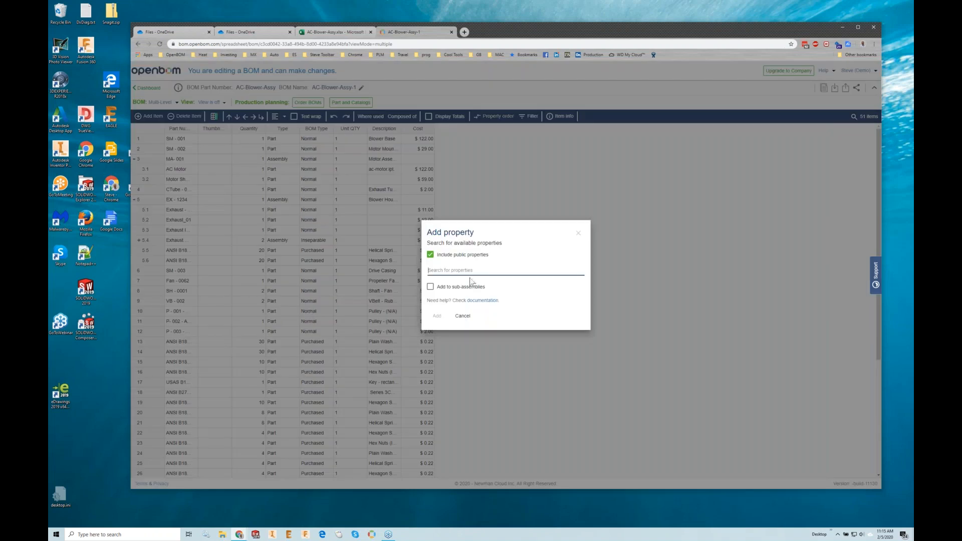
type("Extend")
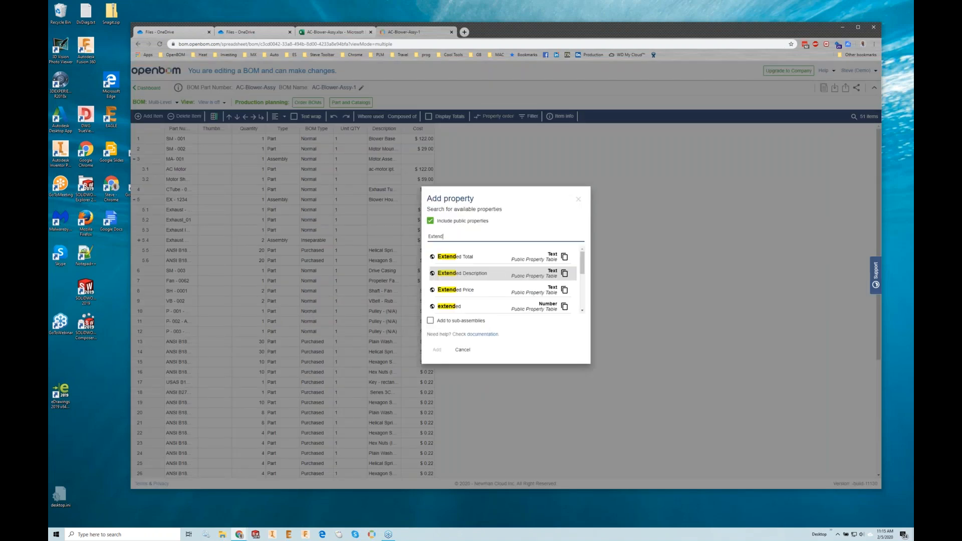
type("ed C")
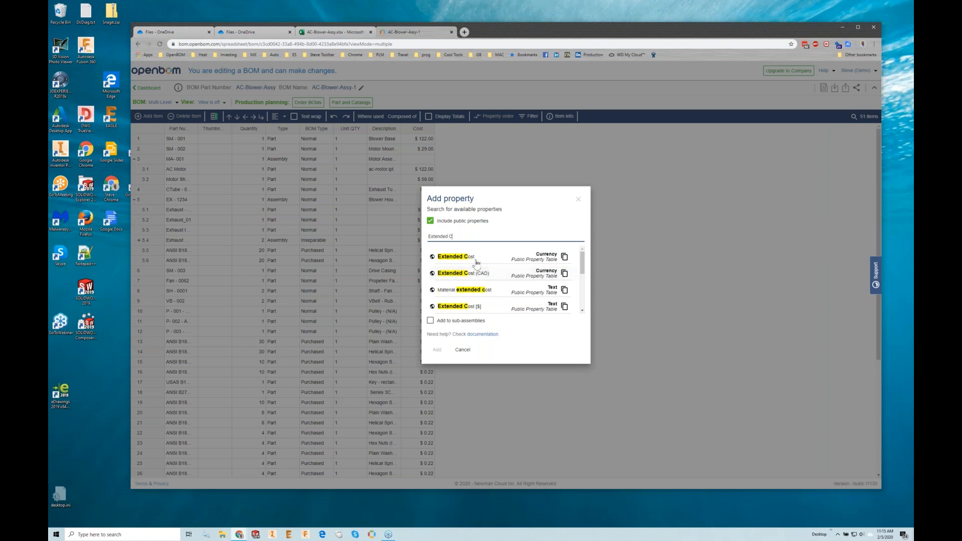
left_click(480, 256)
left_click(431, 331)
left_click(437, 358)
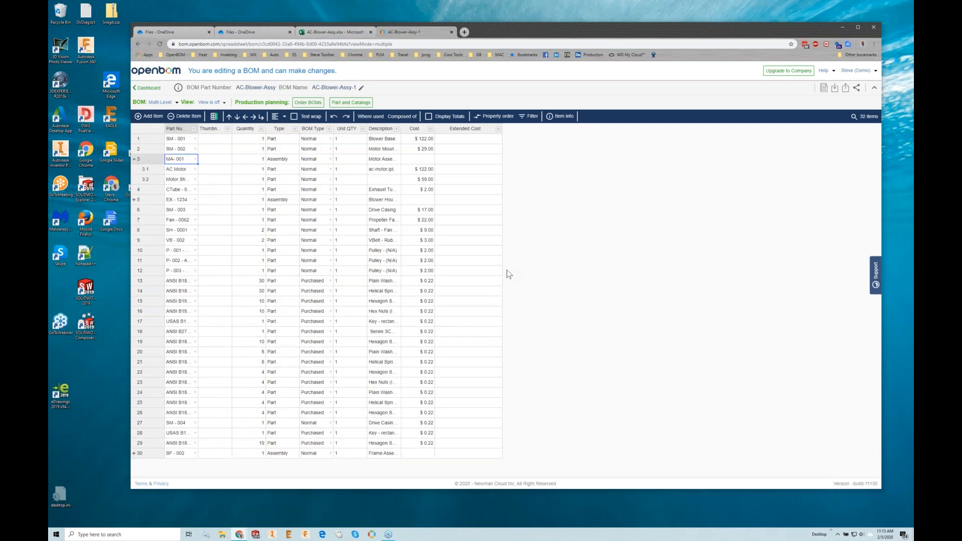
- Try to edit the Extended Cost formula from the multi-level BOM with its assemblies expanded
left_click(134, 200)
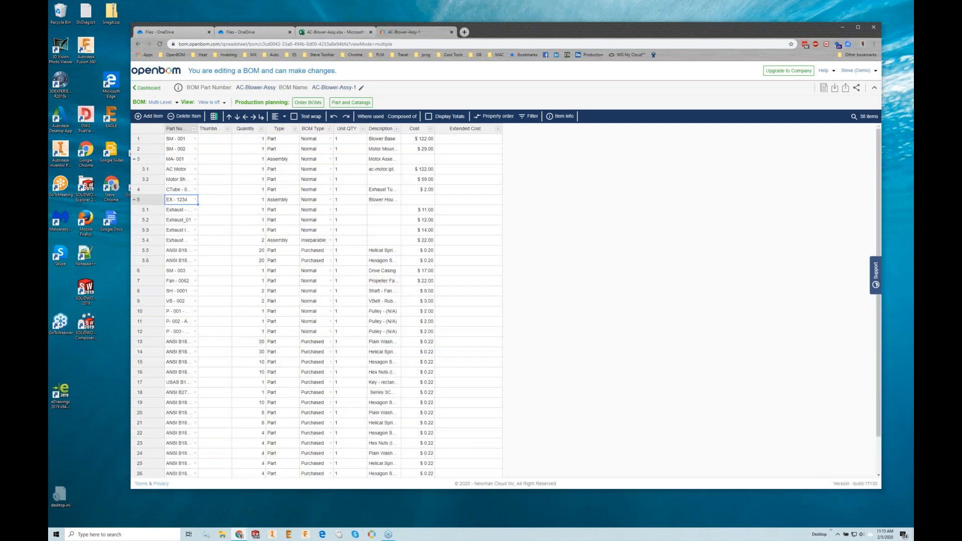
right_click(484, 140)
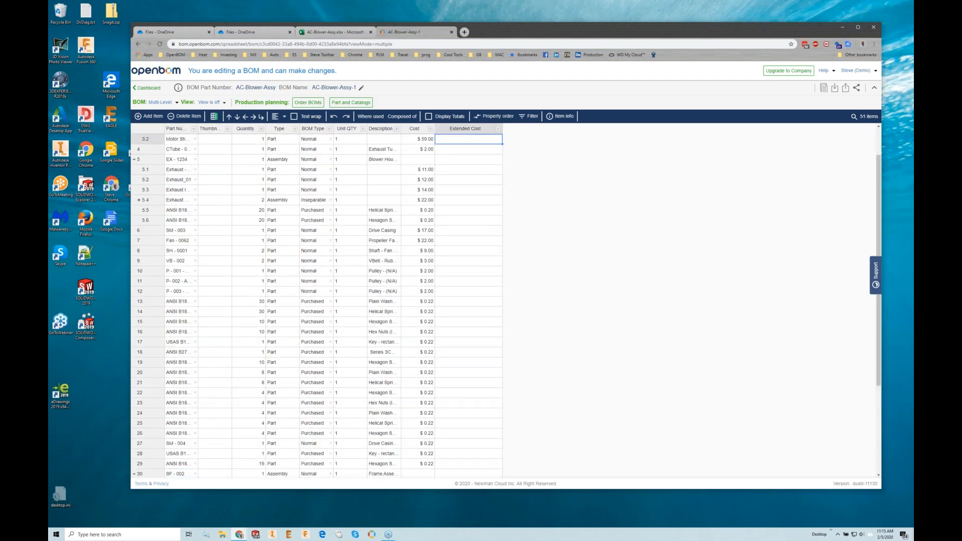
left_click(502, 252)
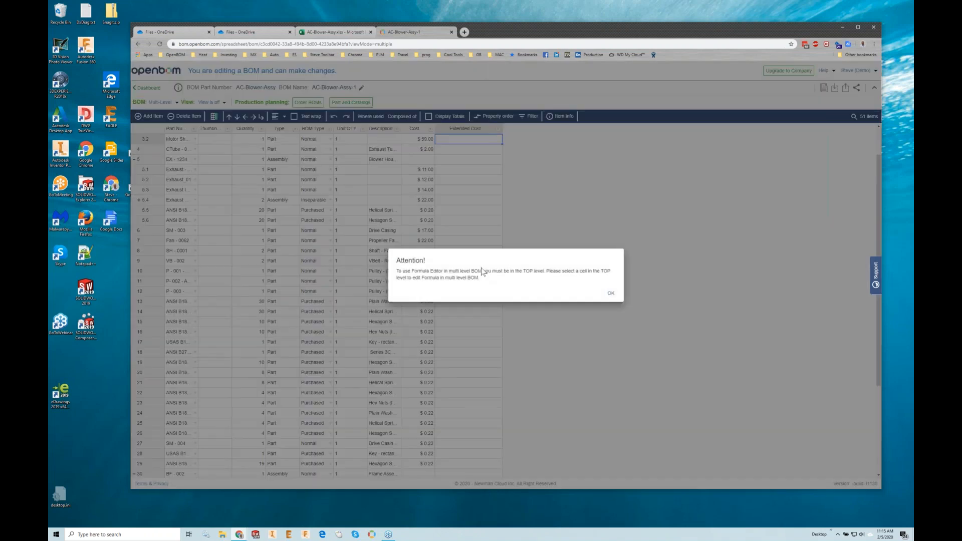
left_click(611, 296)
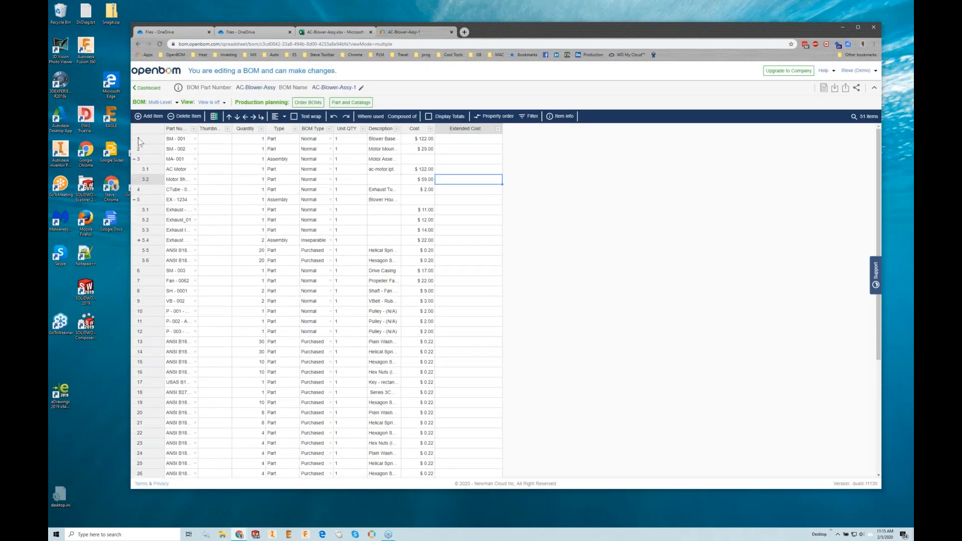
left_click(146, 141)
right_click(469, 139)
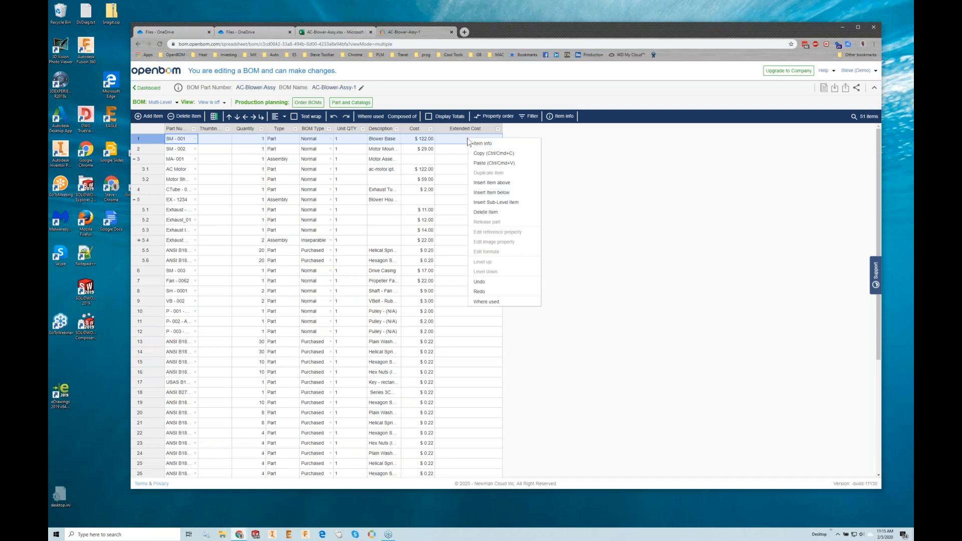
left_click(578, 253)
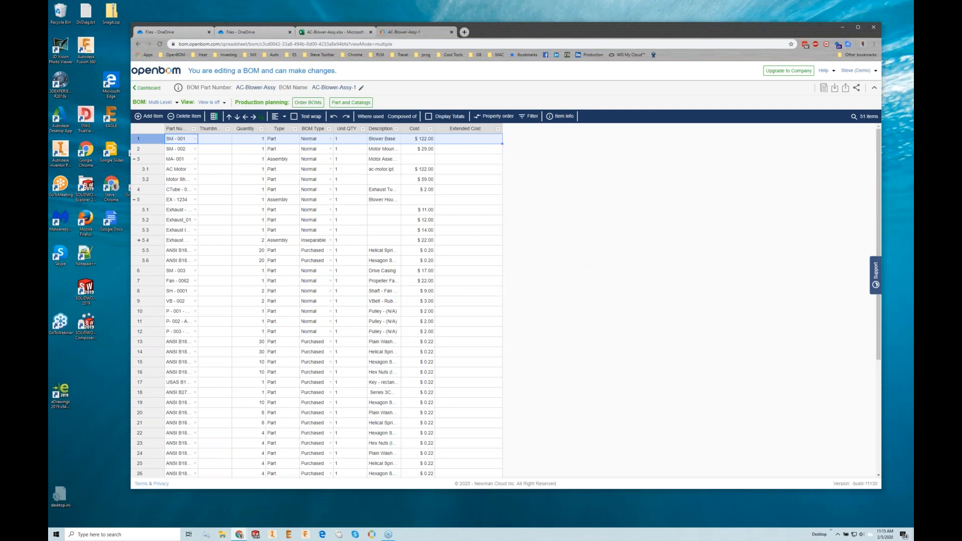
- Switch the BOM to Single Level and open the formula editor for the Extended Cost of SM - 001
left_click(167, 103)
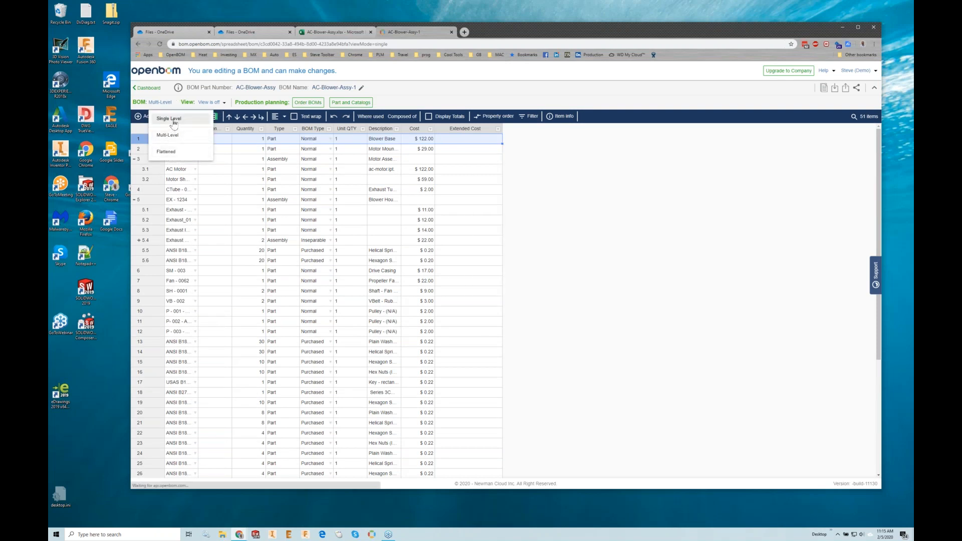
left_click(172, 120)
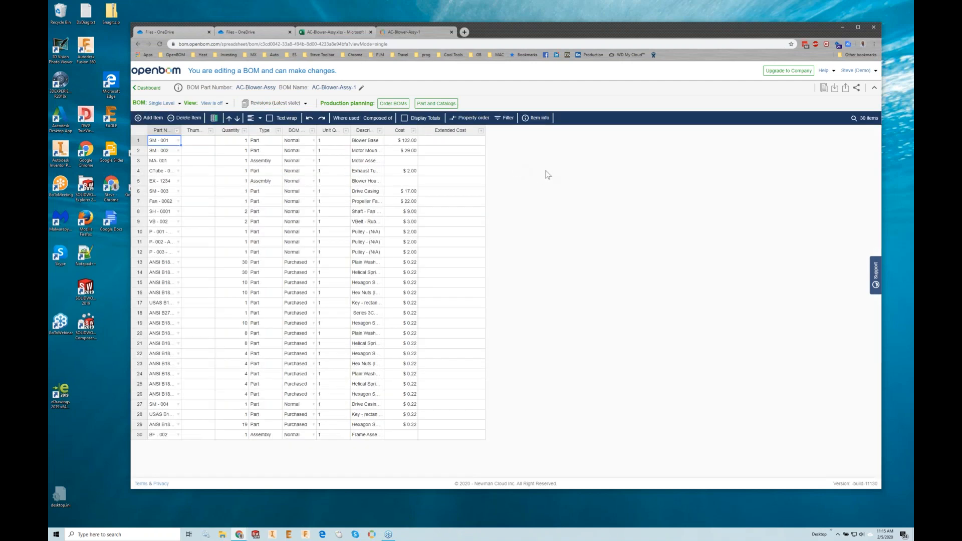
right_click(449, 142)
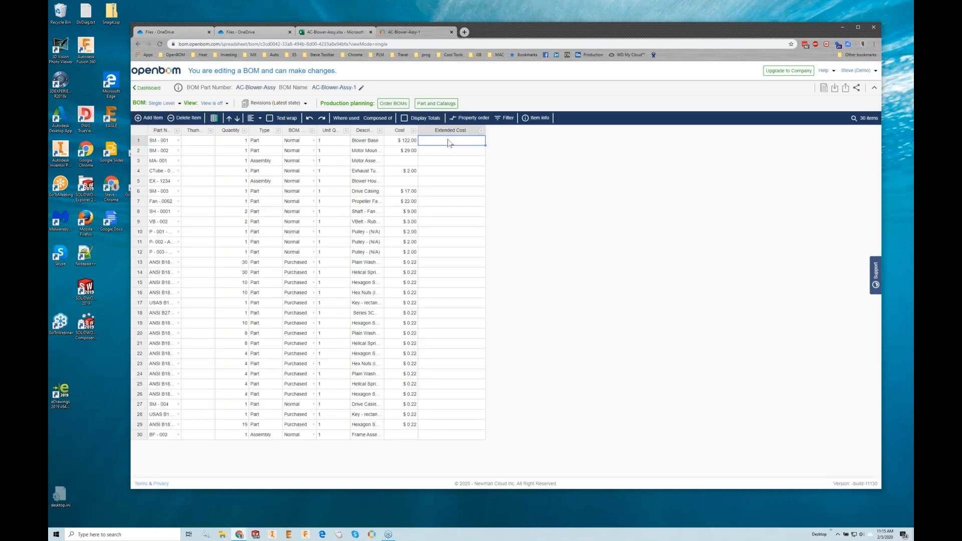
left_click(476, 254)
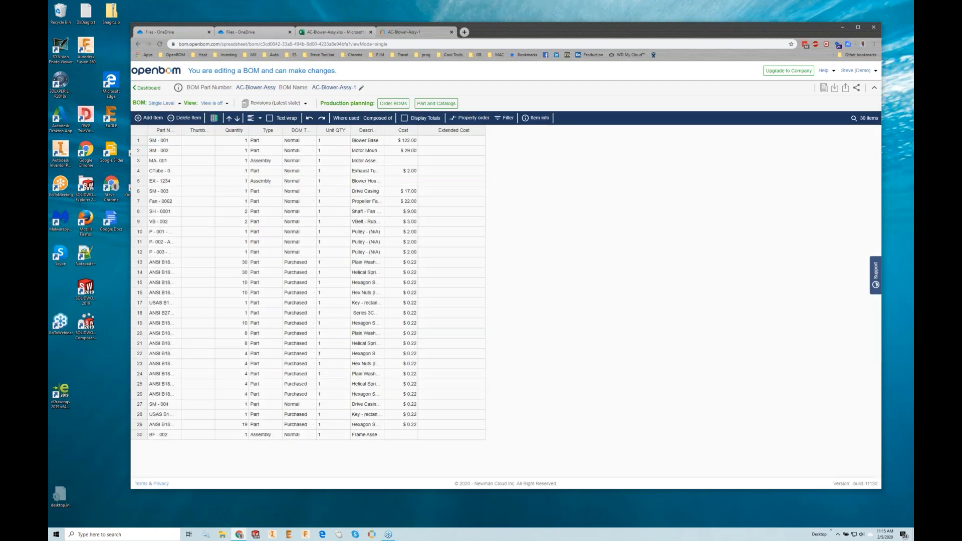
- Define the Extended Cost formula as Cost * Quantity
left_click(473, 258)
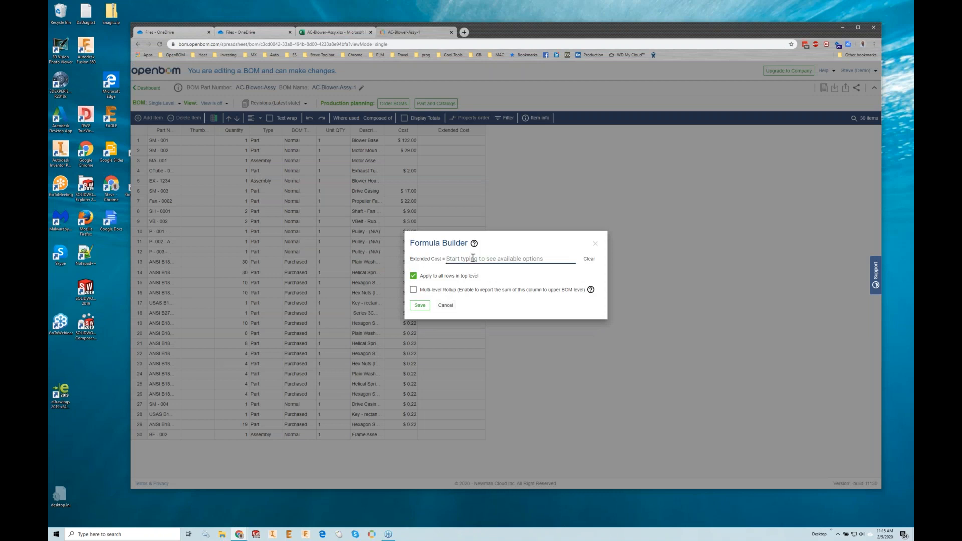
type("c")
key("Down")
key("Return")
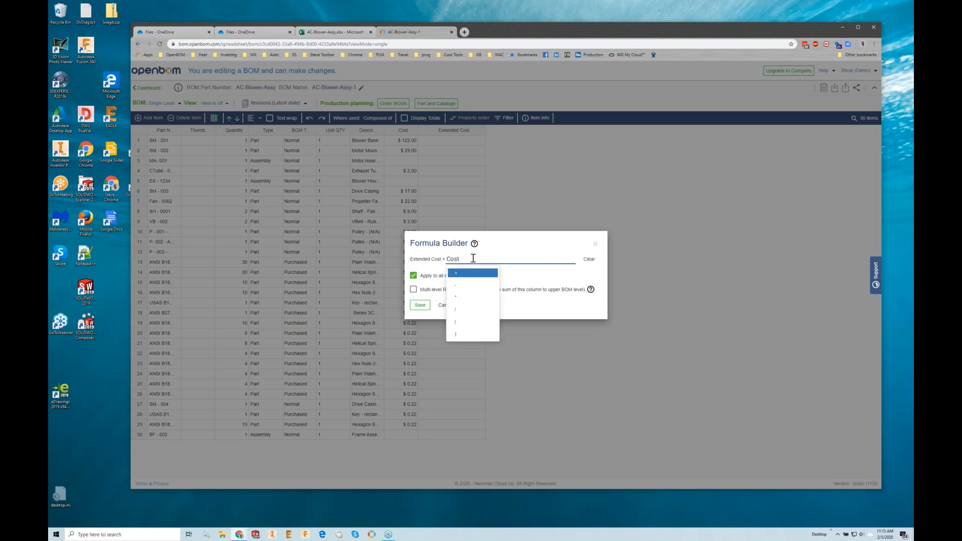
type("*")
key("Return")
- Enable Multi-level Rollup for the formula with Quantity as the quantity property, and save it
left_click(423, 303)
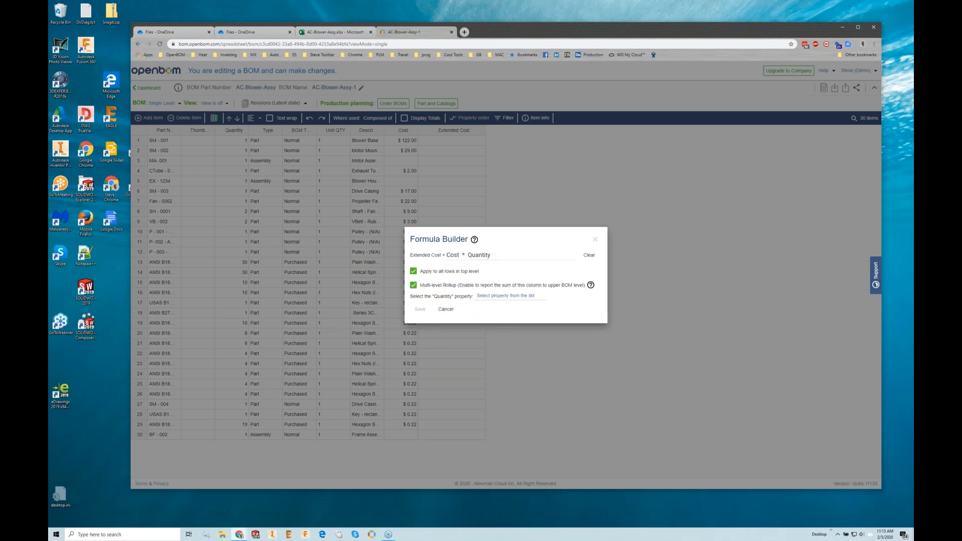
left_click(503, 296)
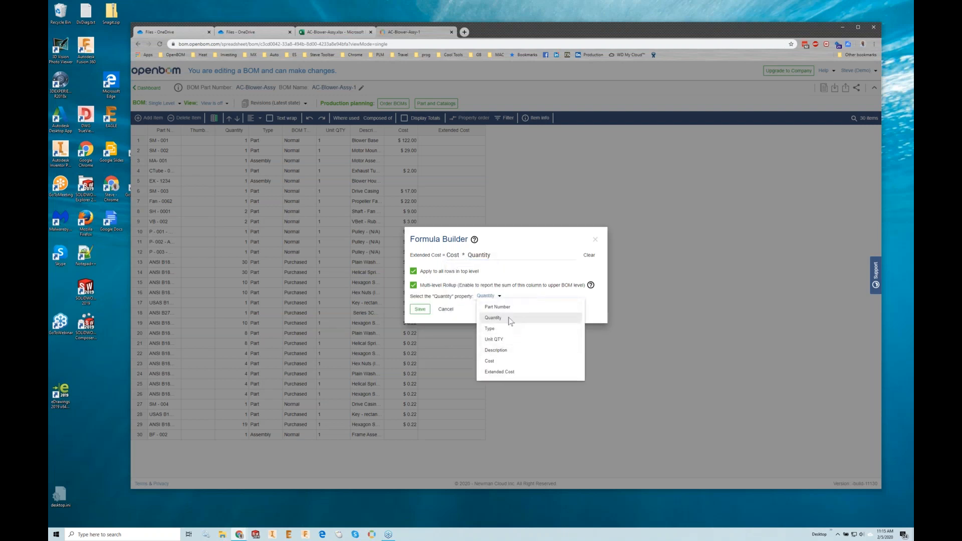
left_click(505, 318)
left_click(421, 309)
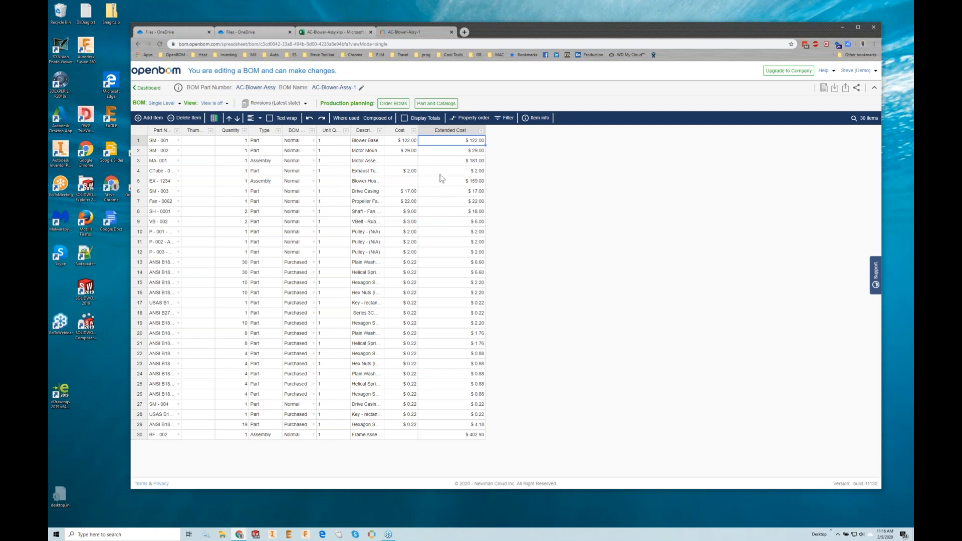
- Return the BOM to Multi-Level and expand the assemblies MA- 001, EX - 1234 and BF - 002
left_click(162, 103)
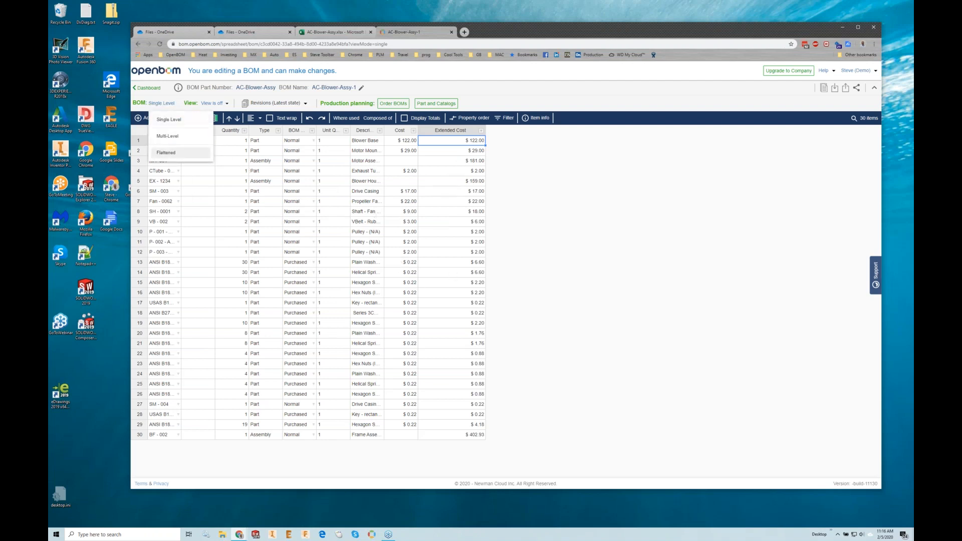
left_click(169, 141)
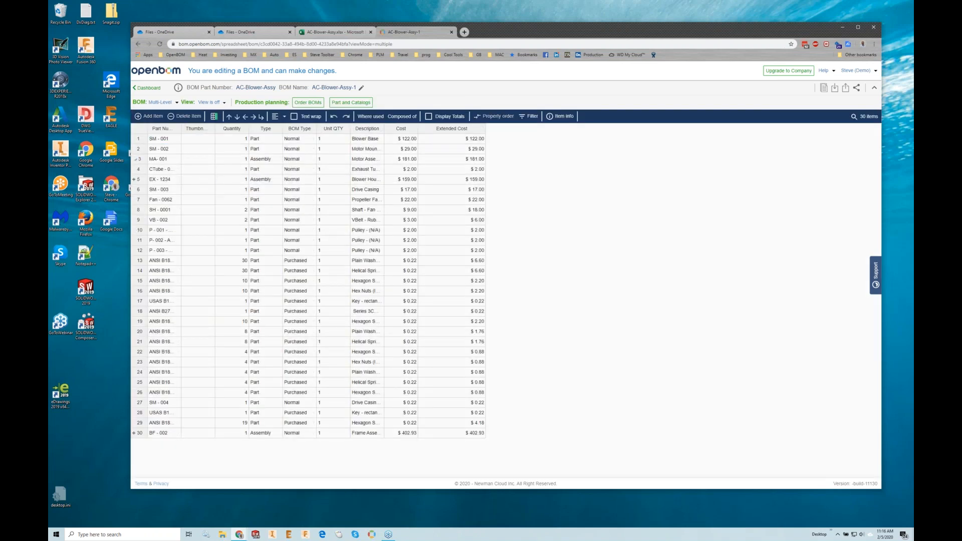
left_click(134, 200)
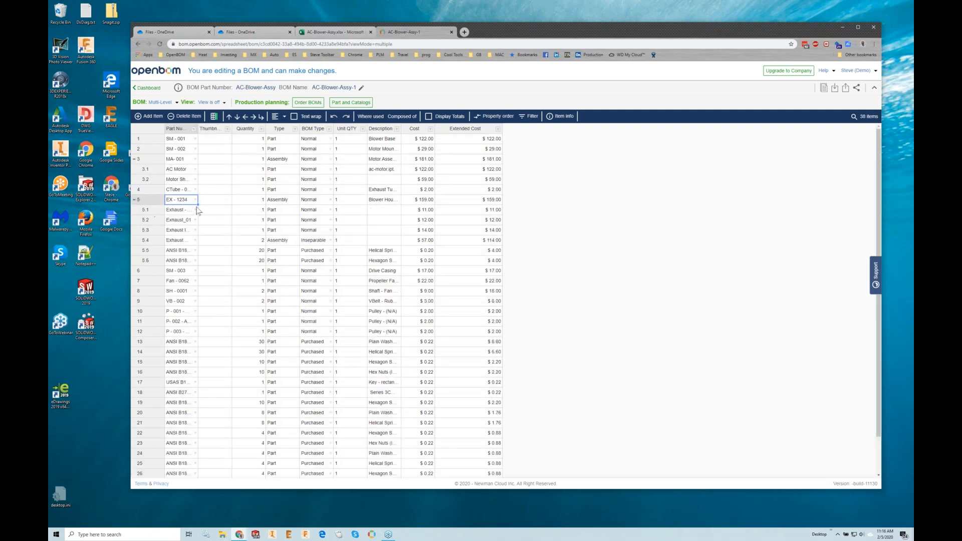
- Check the cost and extended cost of the inseparable exhaust assembly 5.4 under EX - 1234
left_click(460, 200)
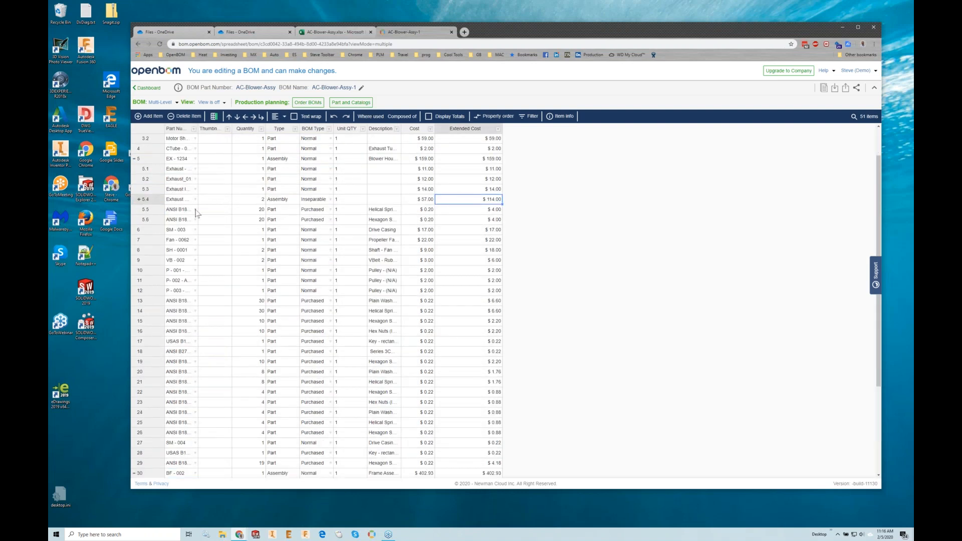
left_click(174, 201)
left_click(153, 199)
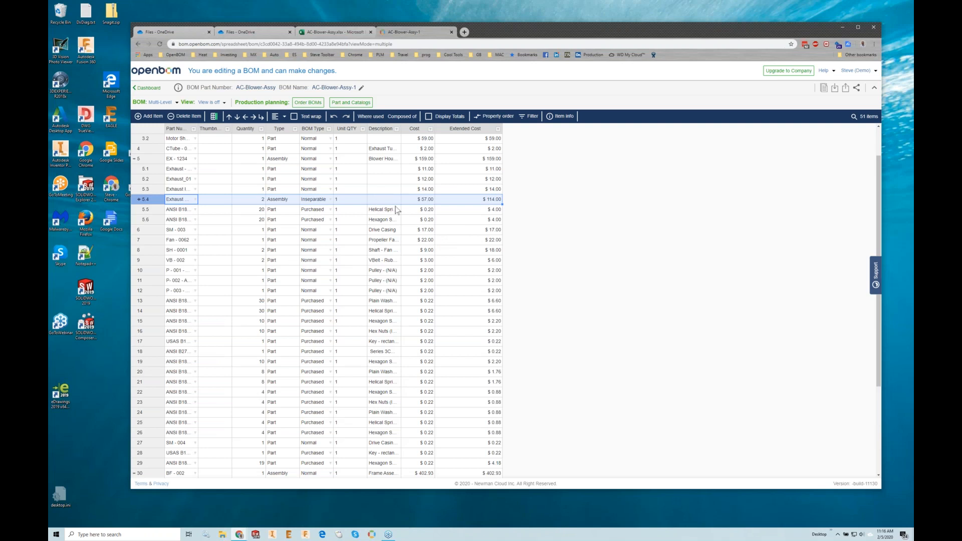
- Enable rollup totals for the Extended Cost column and turn on Display Totals for the BOM
scroll(499, 259, "down", 3)
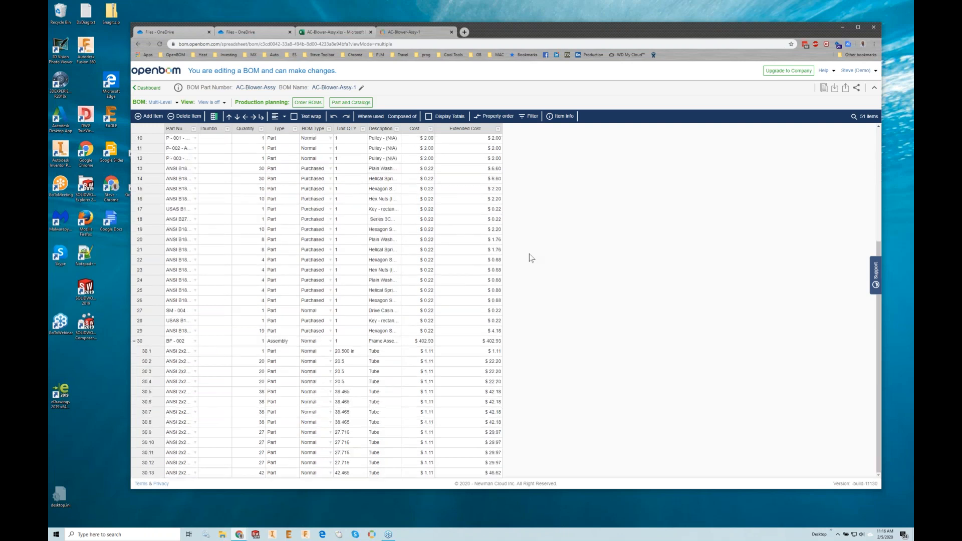
left_click(498, 129)
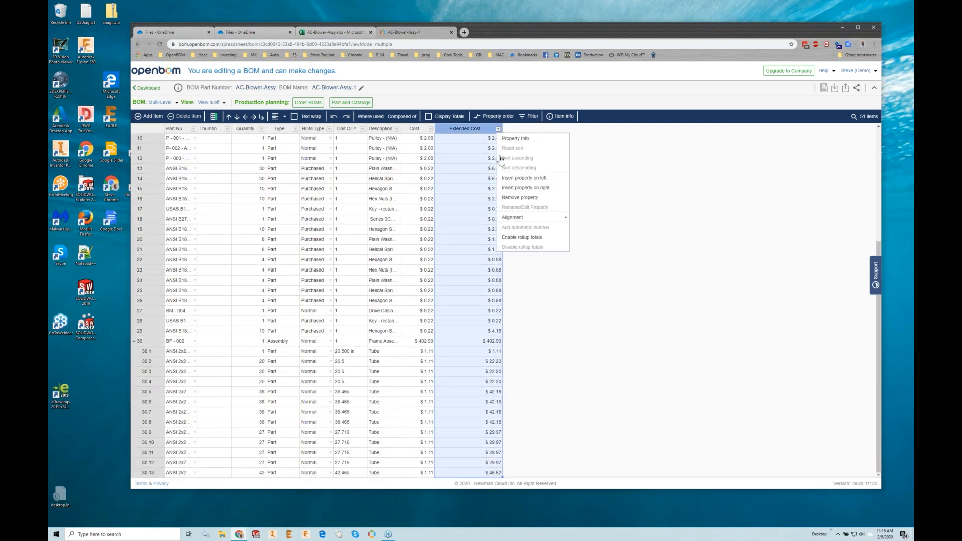
left_click(524, 238)
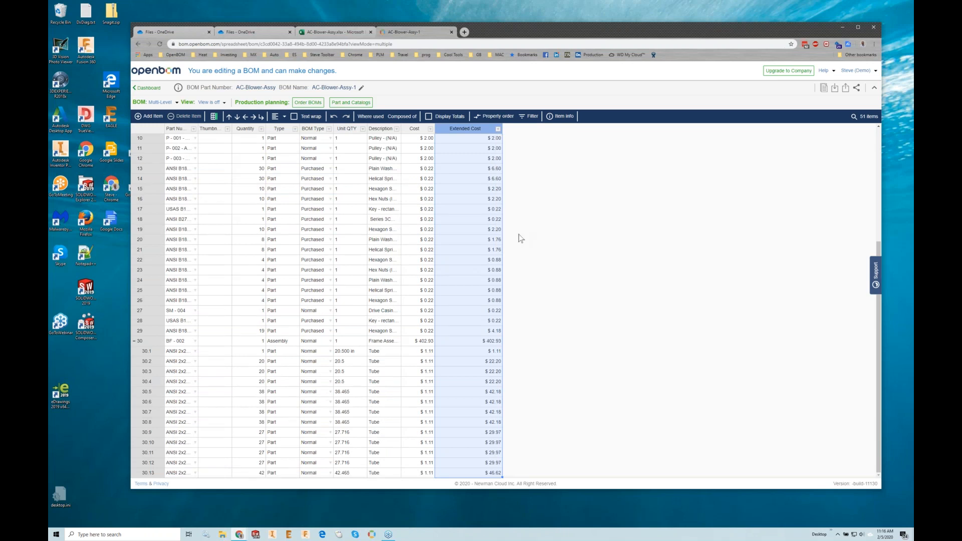
left_click(435, 120)
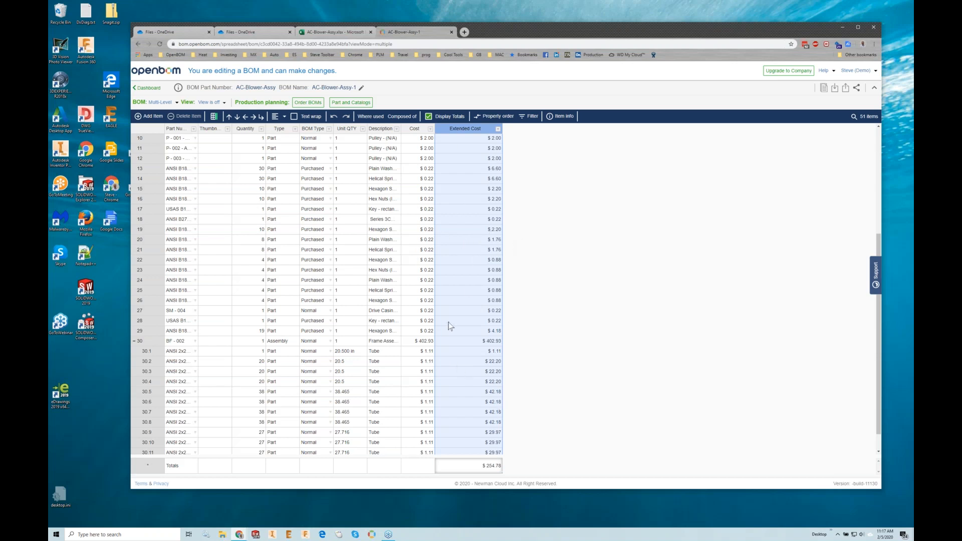
scroll(450, 326, "up", 4)
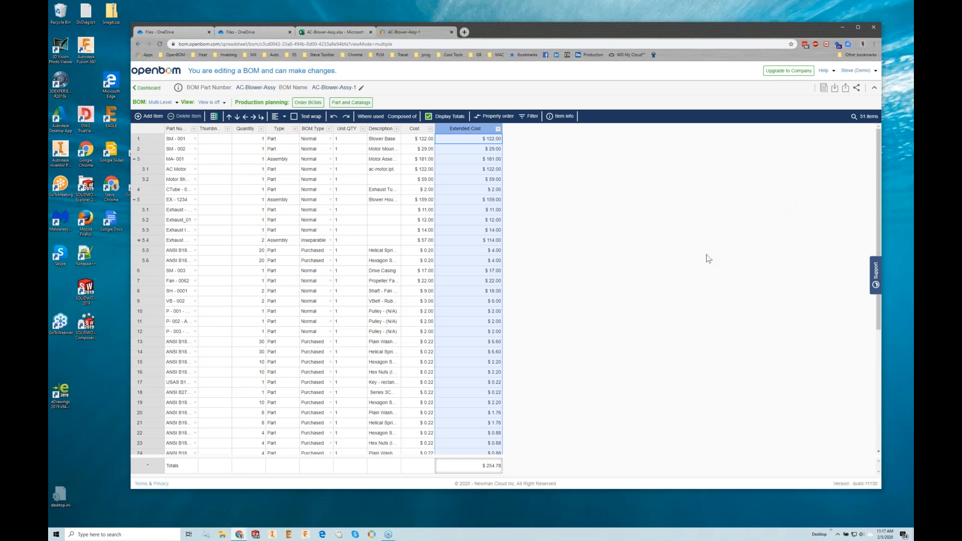
- Open the Open Sourced Printer workbook from OneDrive and look through its part and assembly rows with thumbnails
left_click(254, 34)
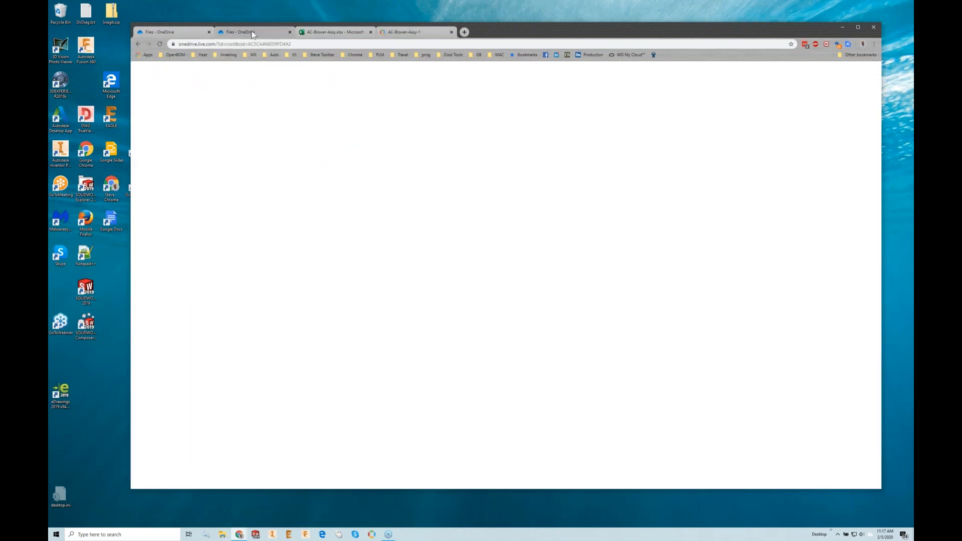
left_click(303, 240)
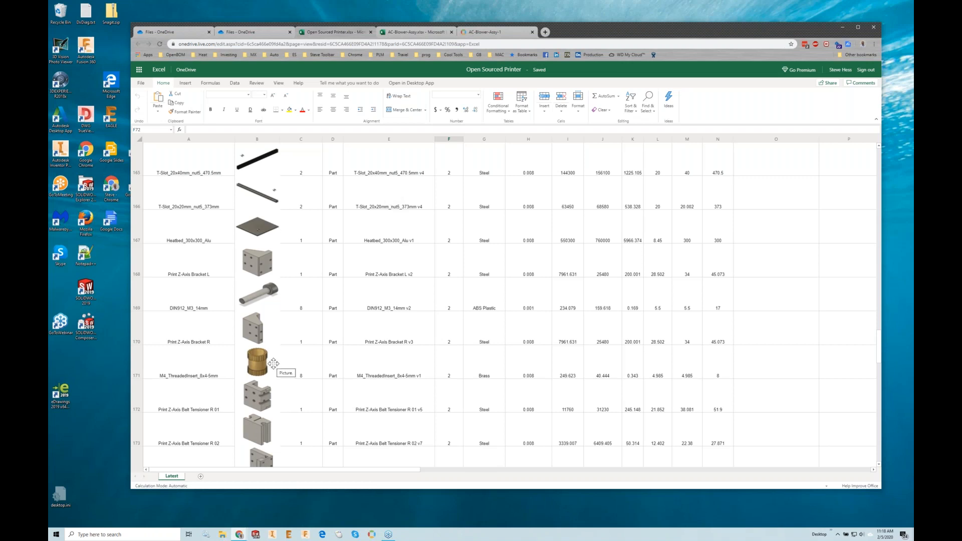
scroll(300, 306, "up", 5)
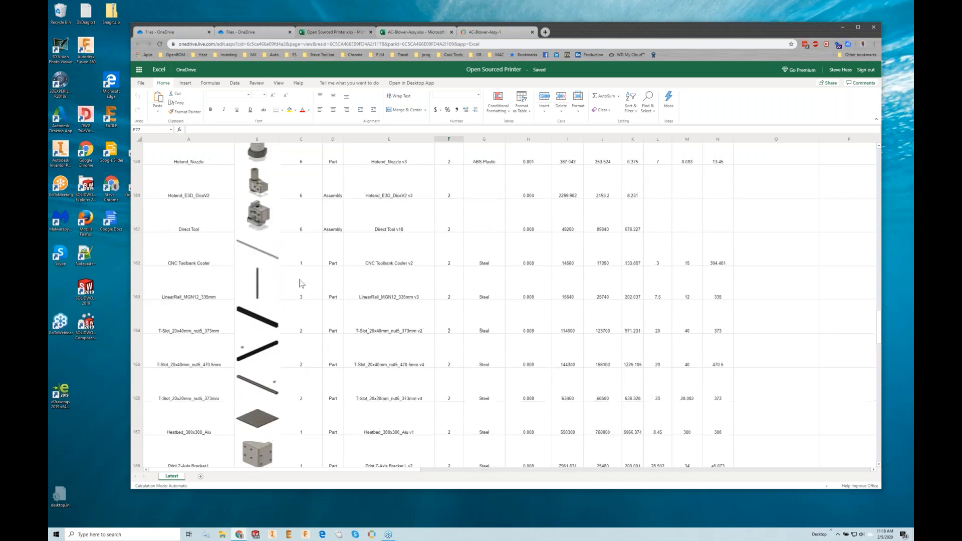
- Check the USA-Labor and EU-Labor rows at the start of the Open Sourced Printer sheet
scroll(300, 284, "up", 20)
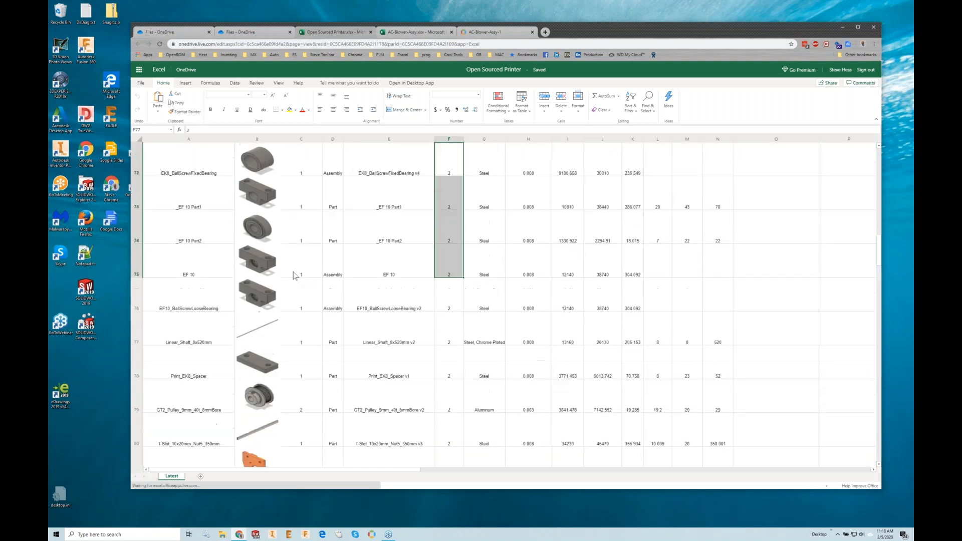
scroll(300, 265, "up", 15)
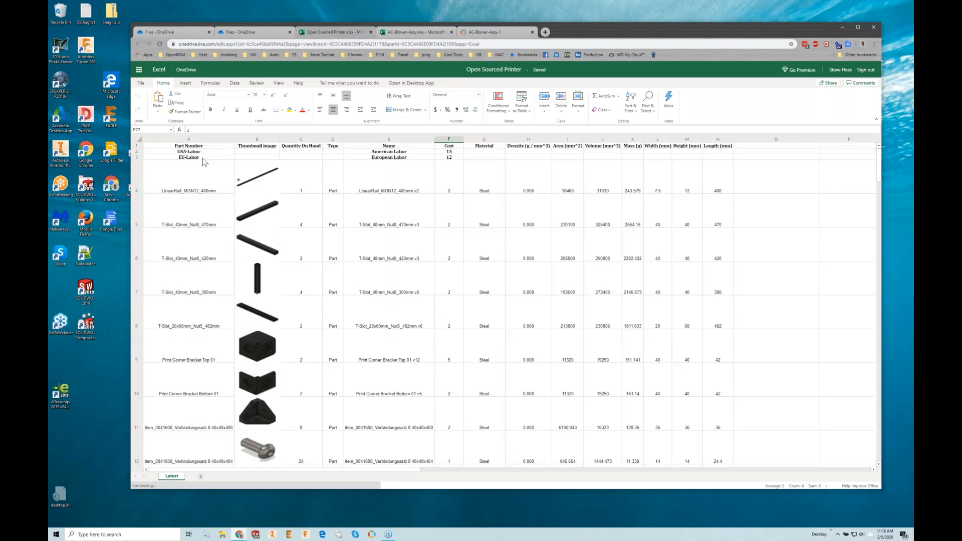
left_click(191, 159)
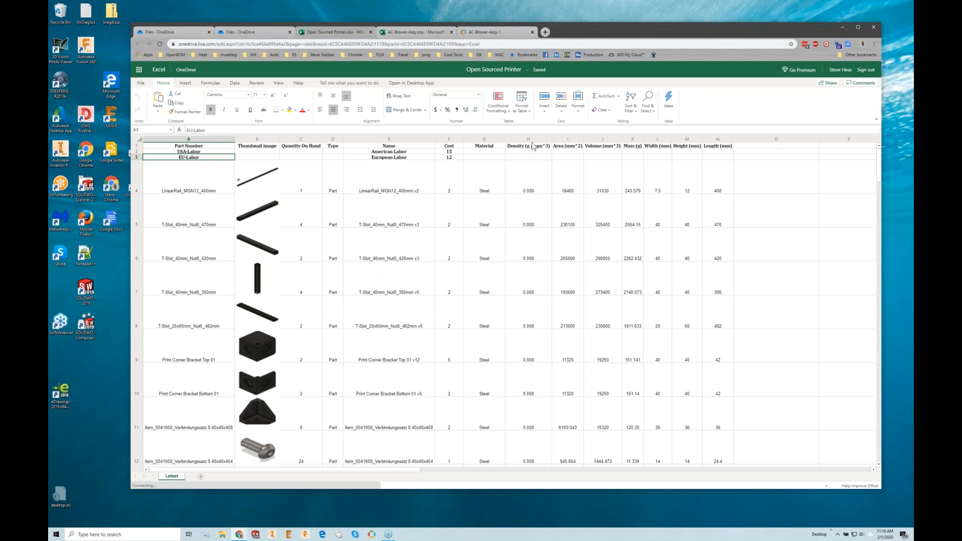
- Return to the OpenBOM dashboard and start a catalog import with row 1 as the property-name row
left_click(489, 32)
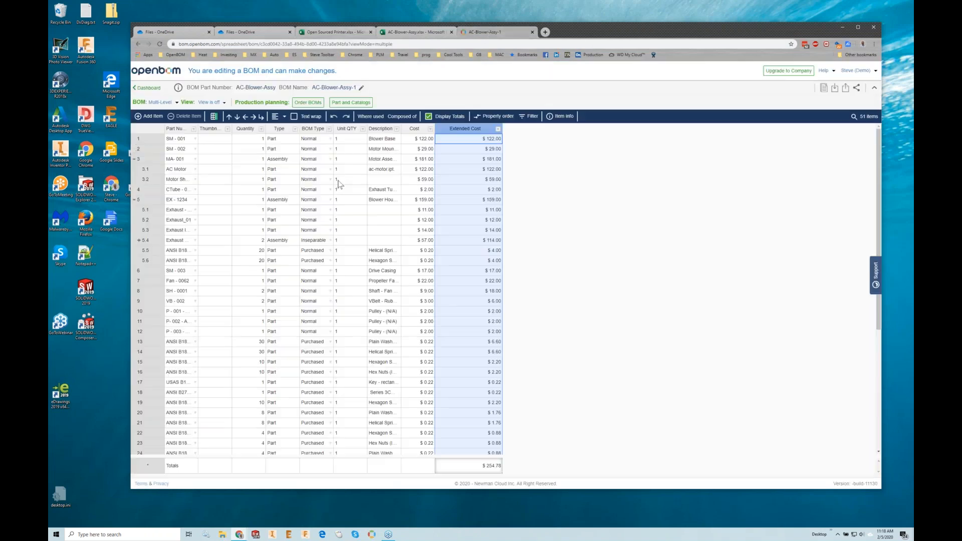
left_click(149, 88)
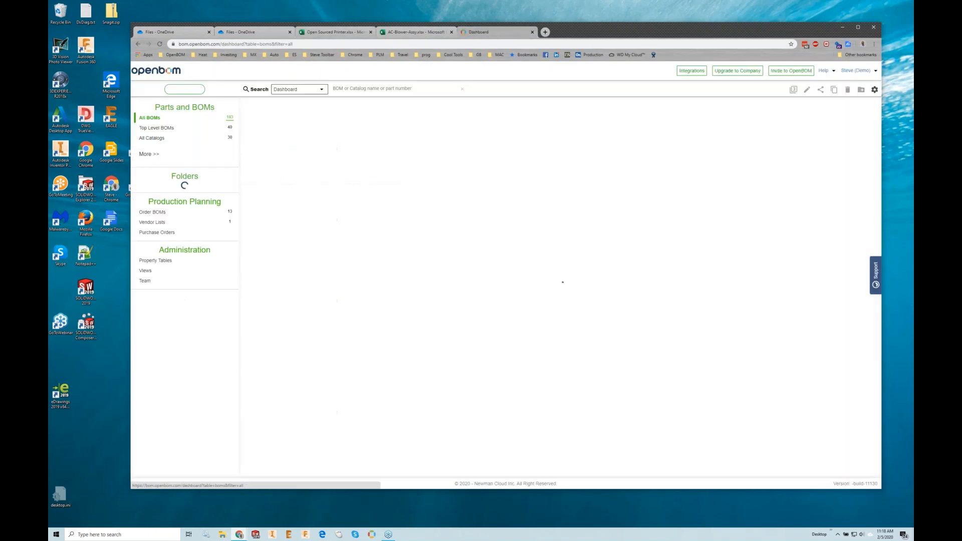
left_click(195, 91)
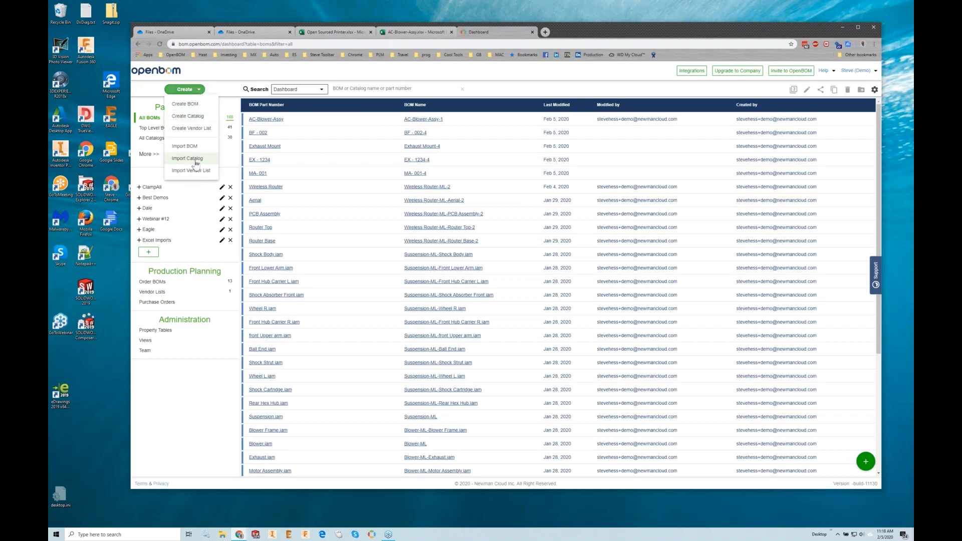
left_click(195, 160)
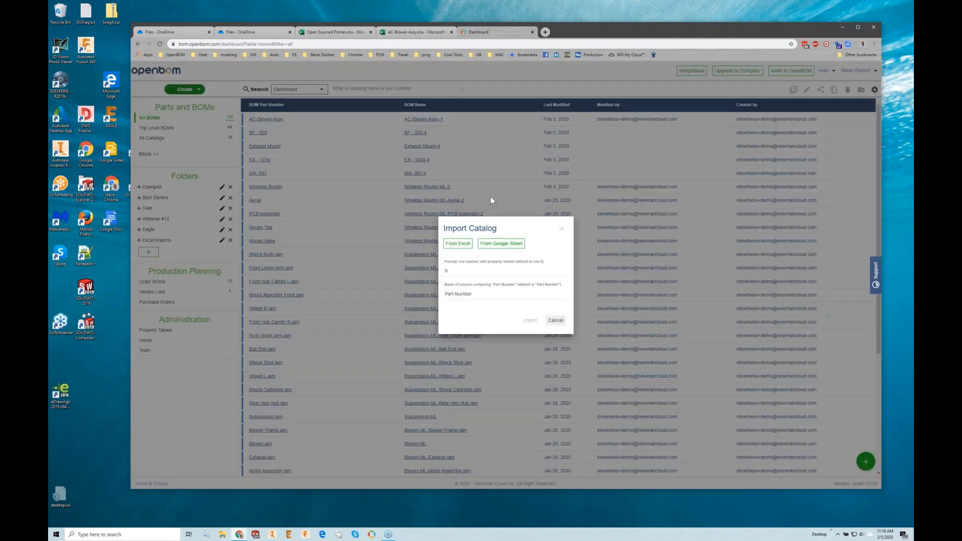
left_click(455, 270)
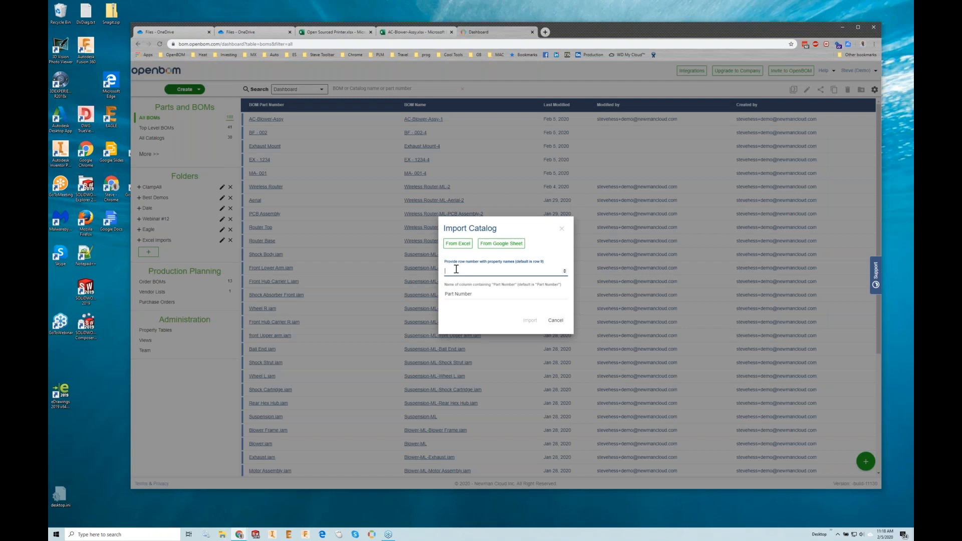
- Choose Open Sourced Printer.xlsx from OneDrive as the Excel source and import it as a catalog
left_click(448, 245)
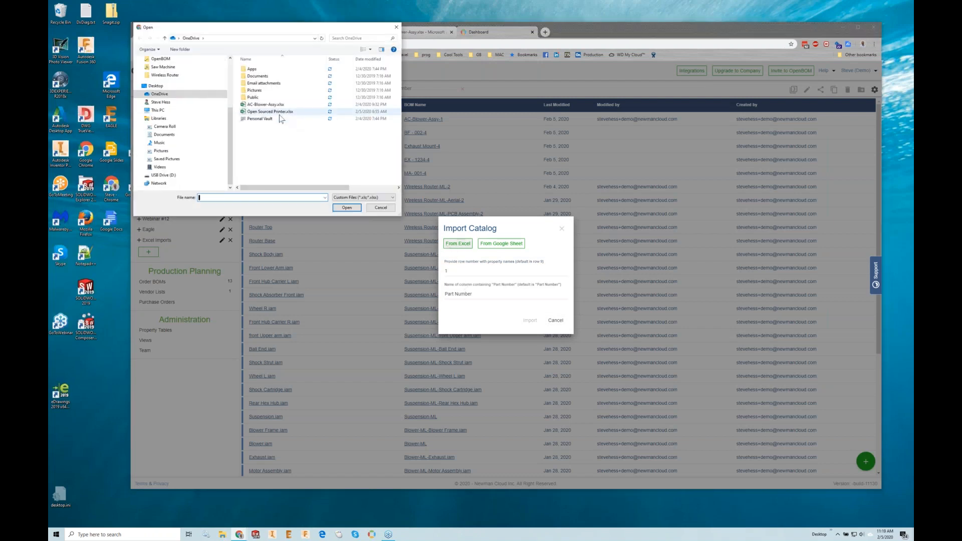
left_click(281, 112)
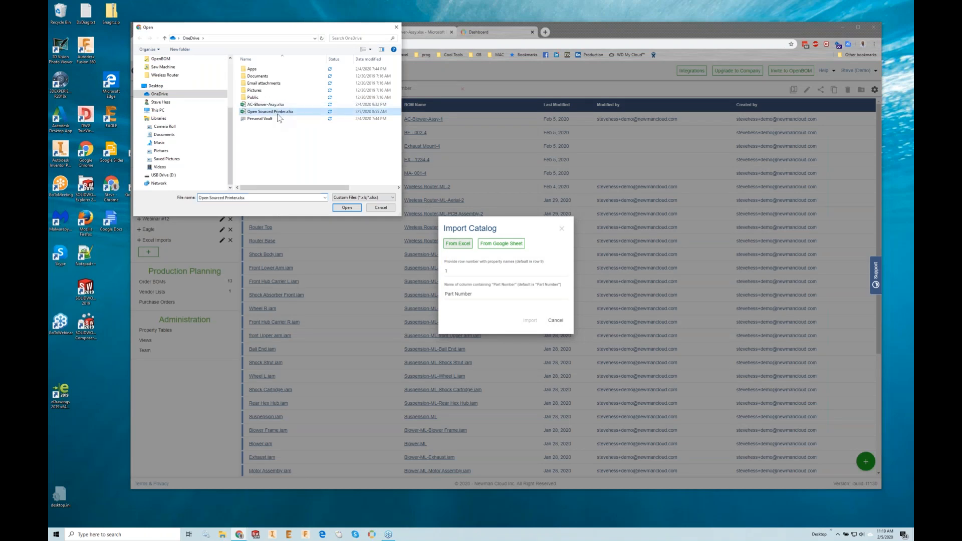
left_click(350, 207)
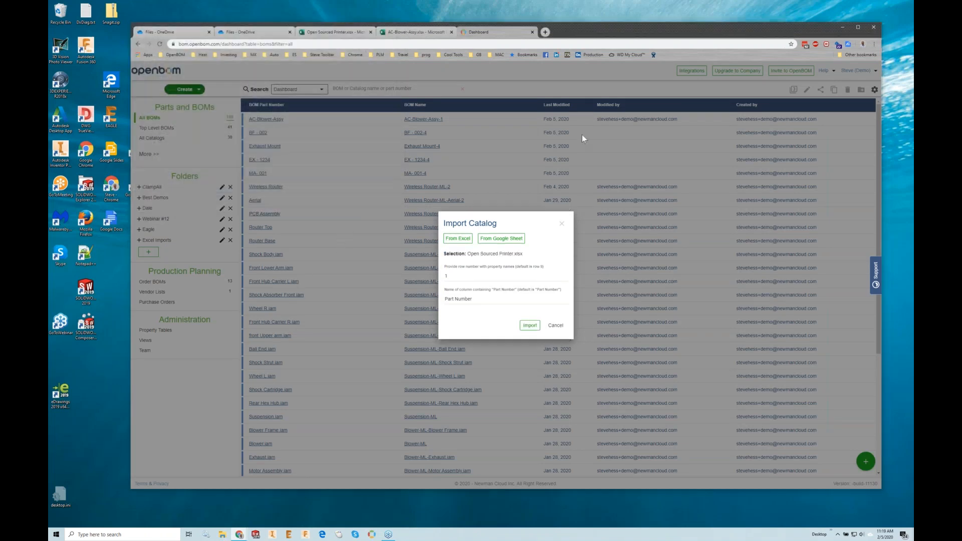
left_click(529, 325)
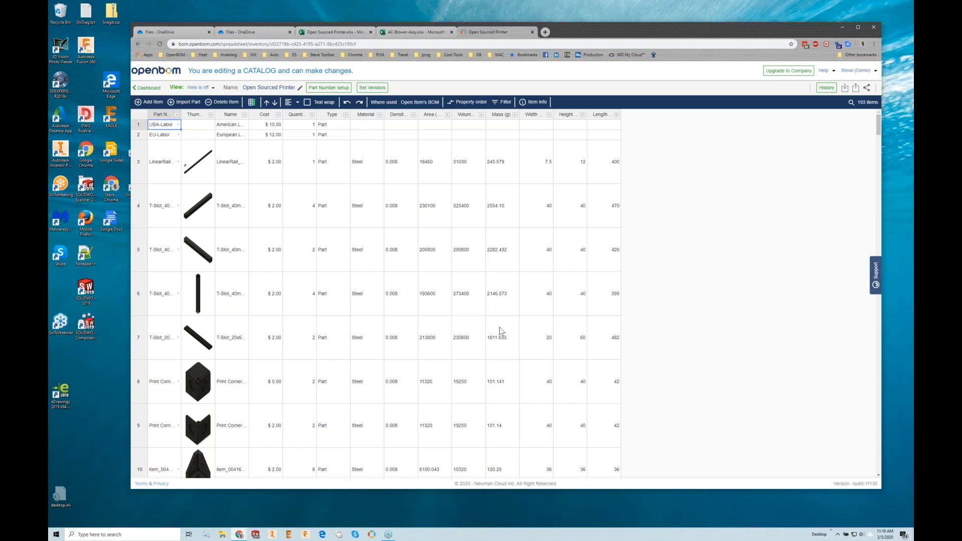
- Look through the imported catalog's items, thumbnails, costs and material properties
scroll(428, 375, "down", 8)
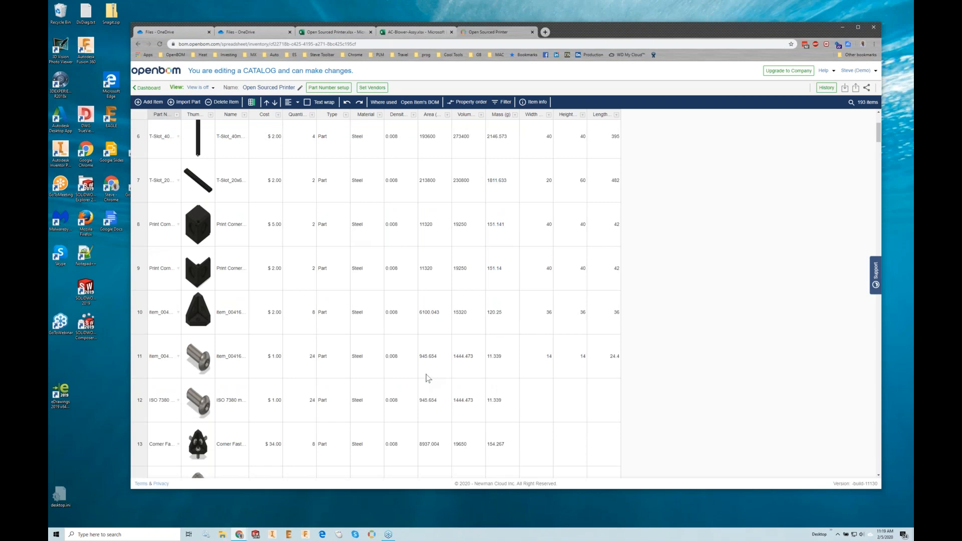
scroll(428, 378, "down", 3)
scroll(428, 378, "down", 15)
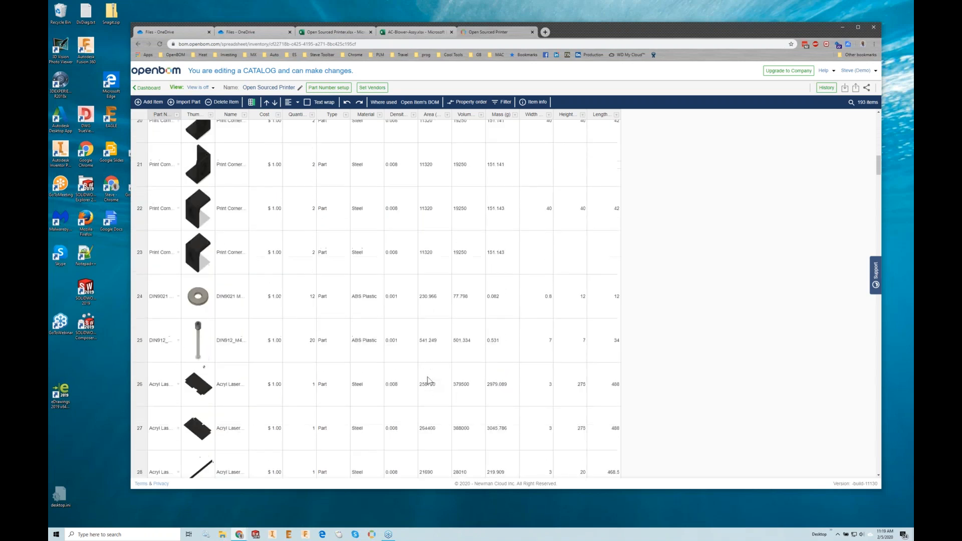
scroll(423, 375, "down", 8)
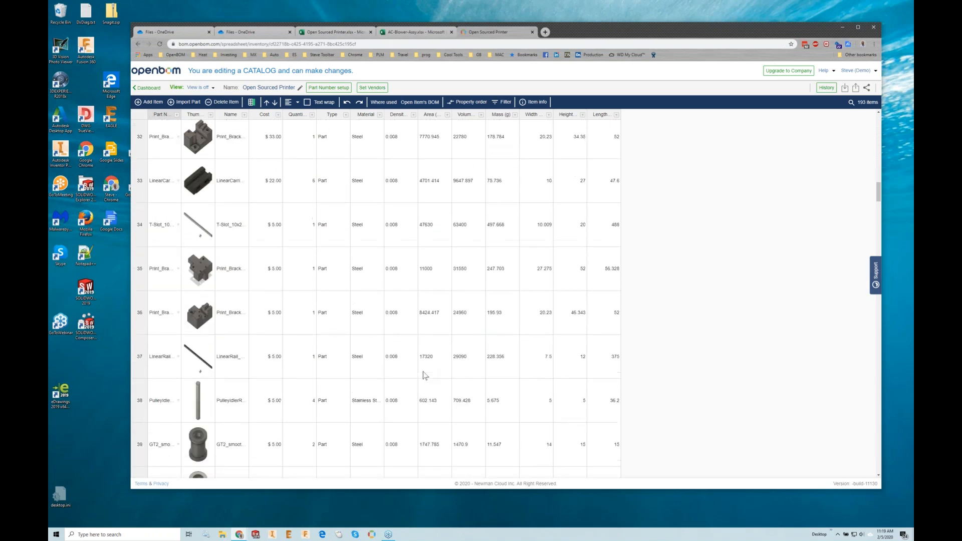
scroll(423, 372, "up", 15)
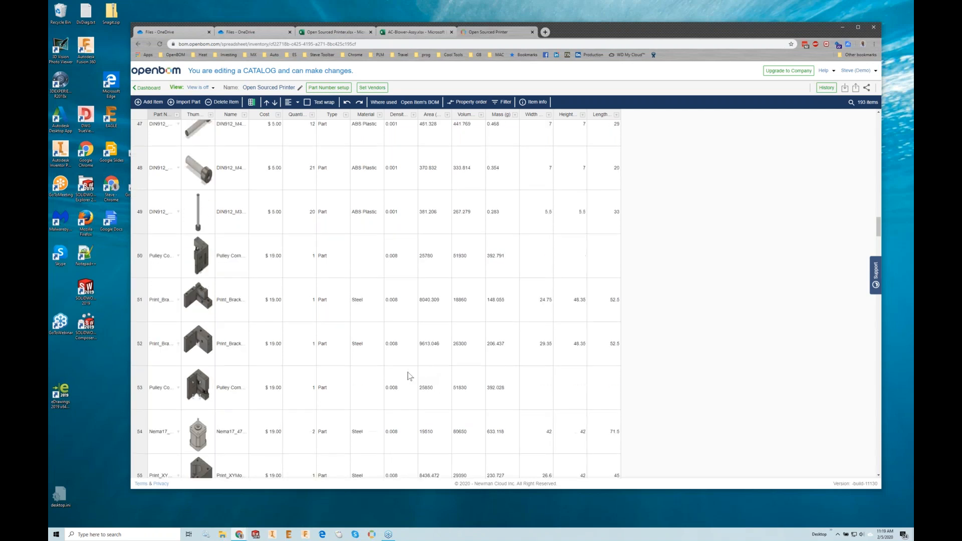
scroll(408, 376, "up", 20)
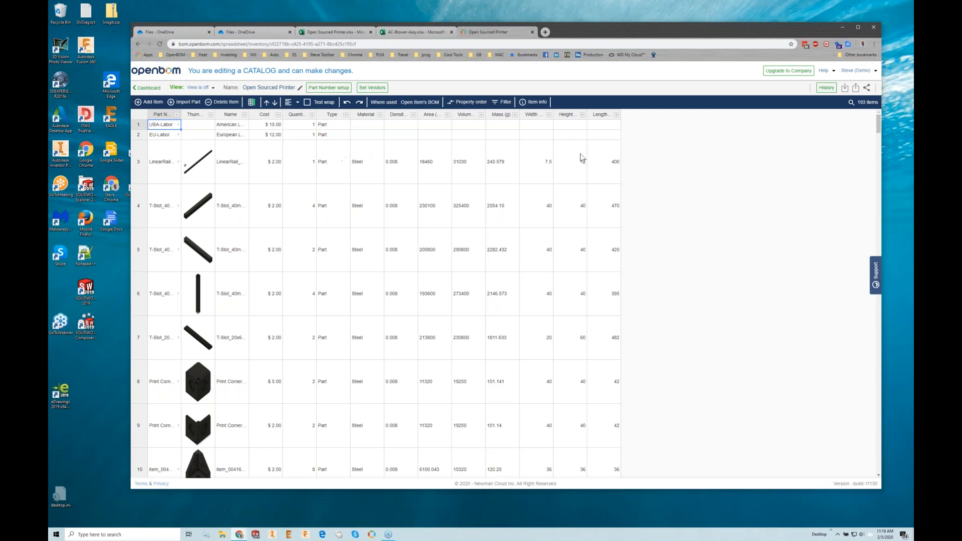
- Add the public text property Bin Location to the Open Sourced Printer catalog
left_click(254, 103)
type("Bin location")
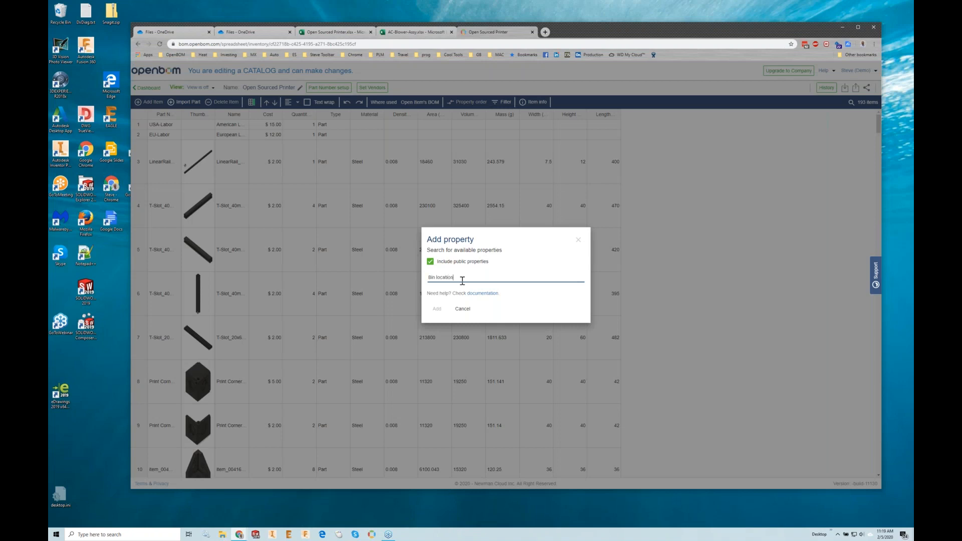
left_click(476, 255)
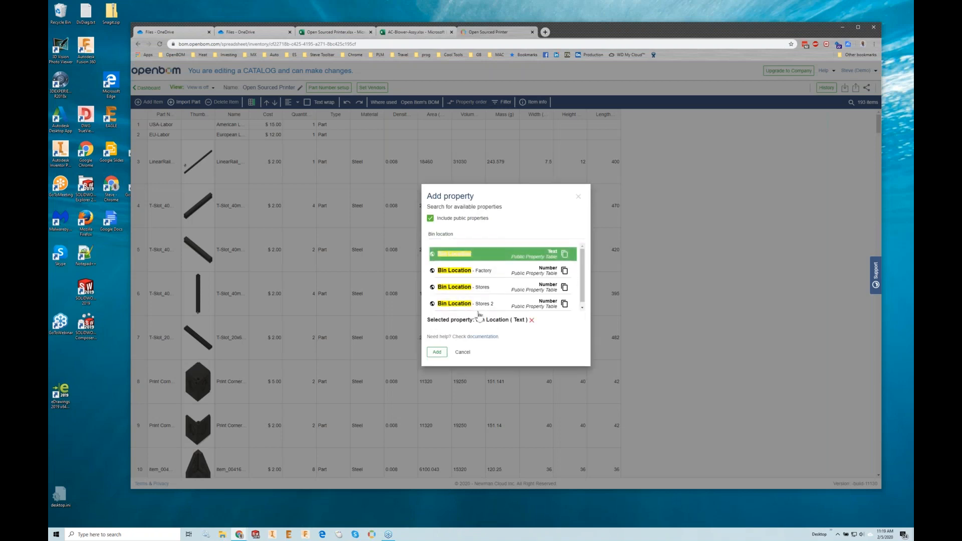
left_click(437, 352)
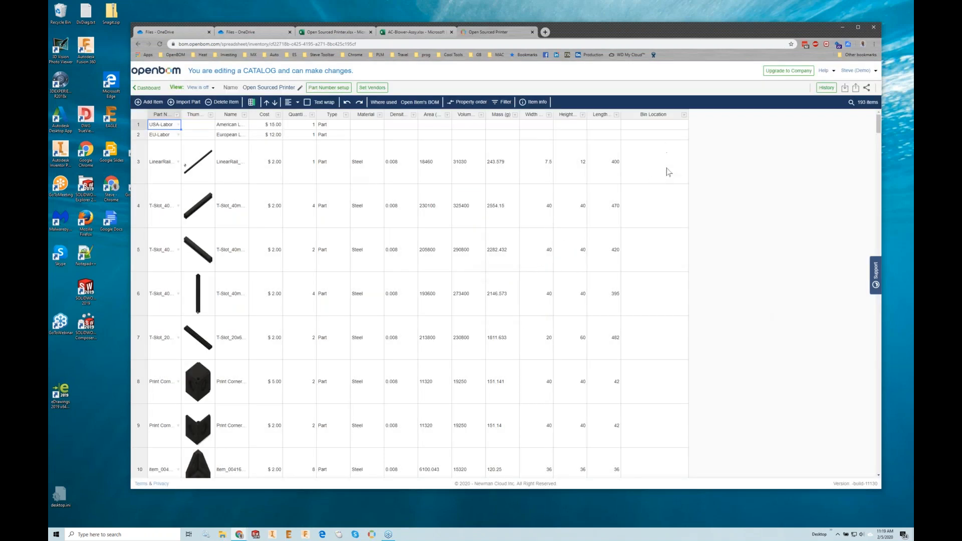
- Enter Bin Location values 1, 2 and 3 for catalog rows 3, 4 and 5
left_click(668, 172)
type("1")
key("Return")
type("2")
key("Return")
type("3")
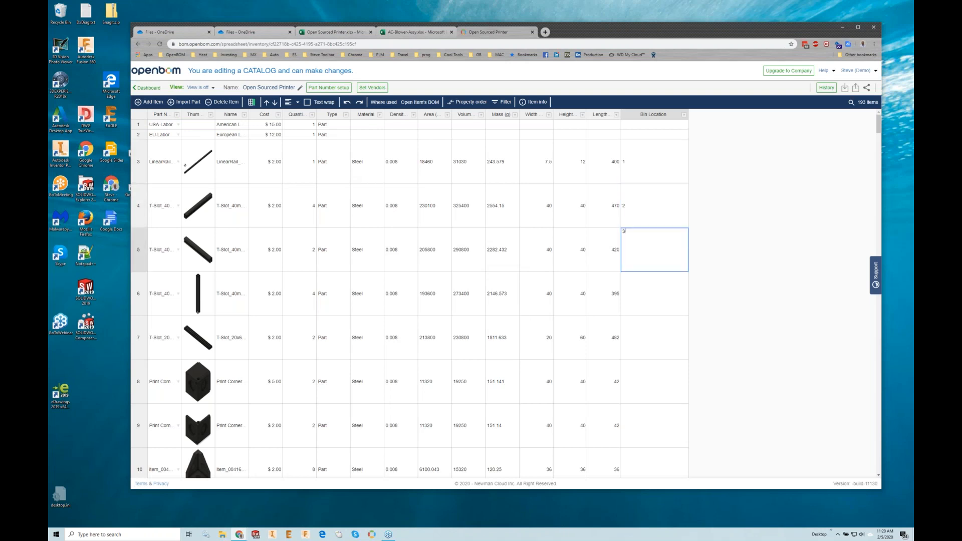
key("Return")
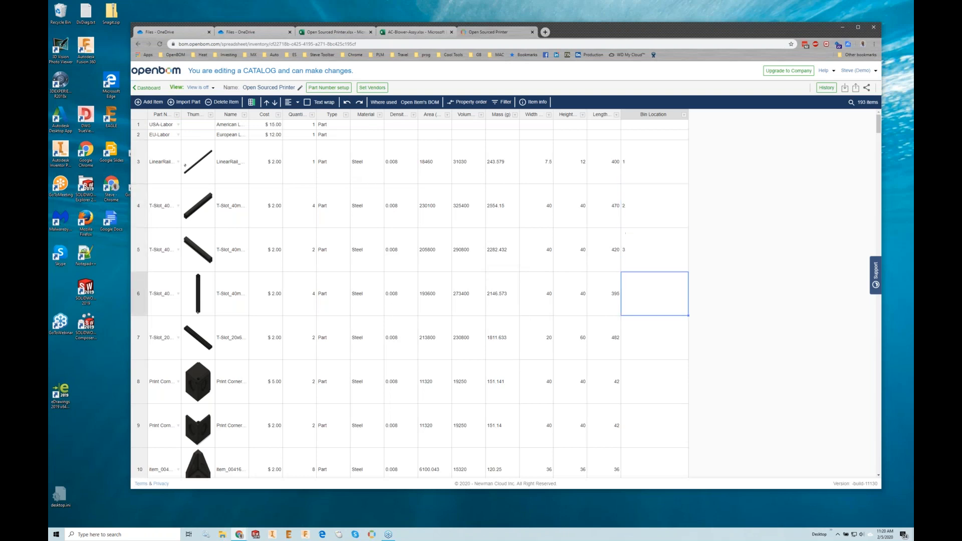
- Fill the Bin Location value 3 from row 5 down through row 19
left_click(682, 251)
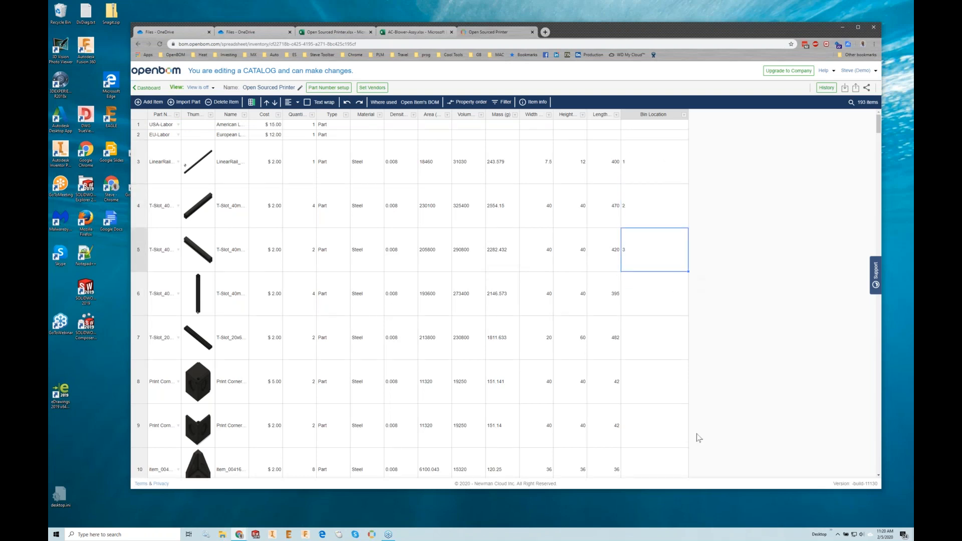
left_click_drag(686, 271, 678, 402)
scroll(714, 364, "down", 10)
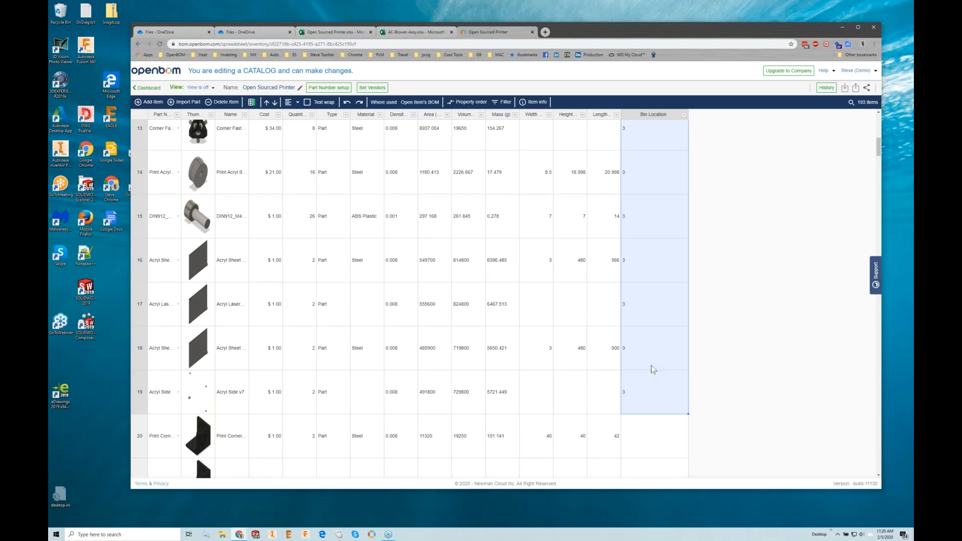
scroll(652, 370, "up", 10)
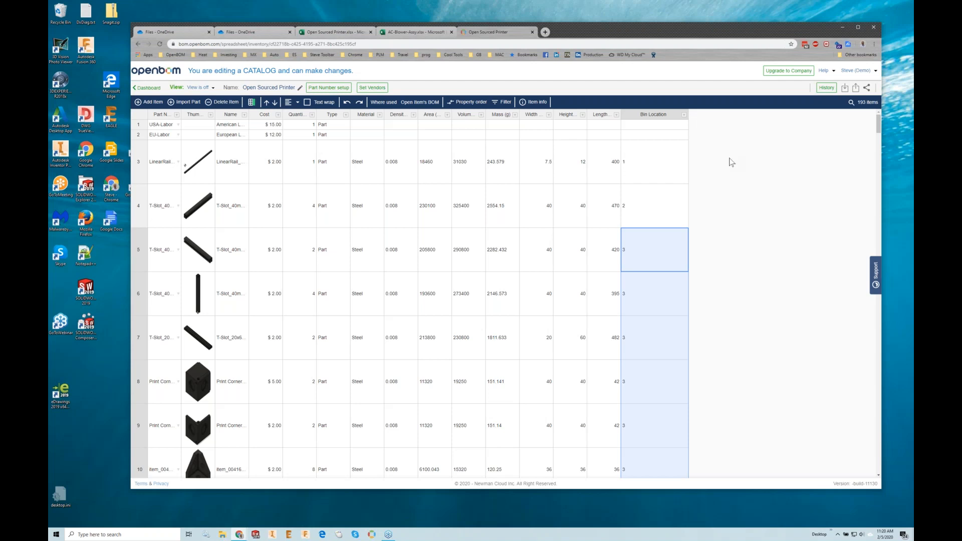
- Open the dashboard in a separate browser tab and start a new BOM with part number and name OSP-1001
middle_click(159, 89)
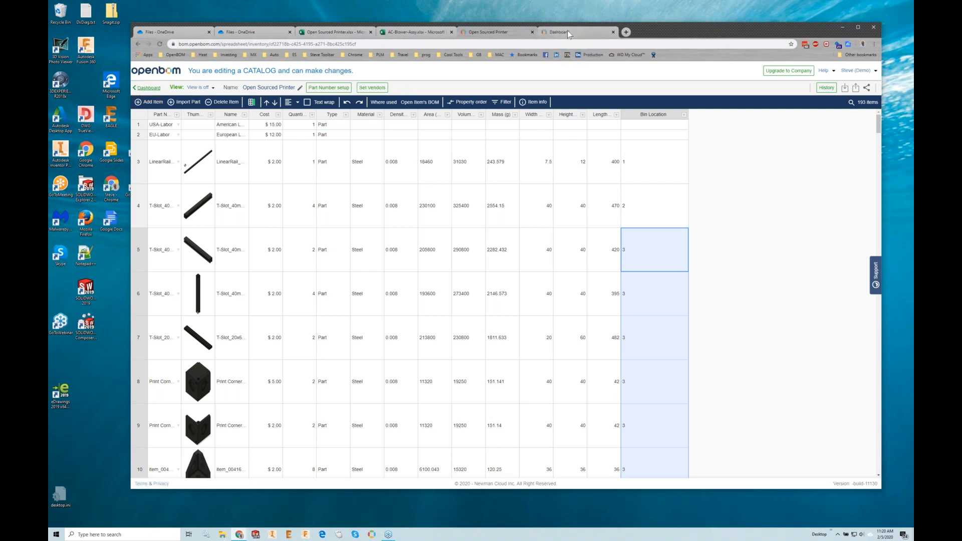
left_click(565, 31)
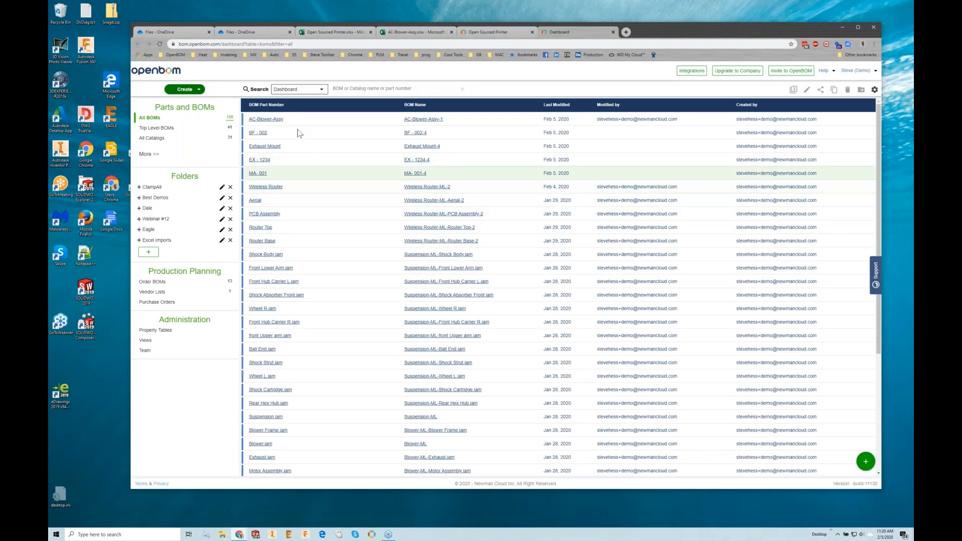
left_click(193, 92)
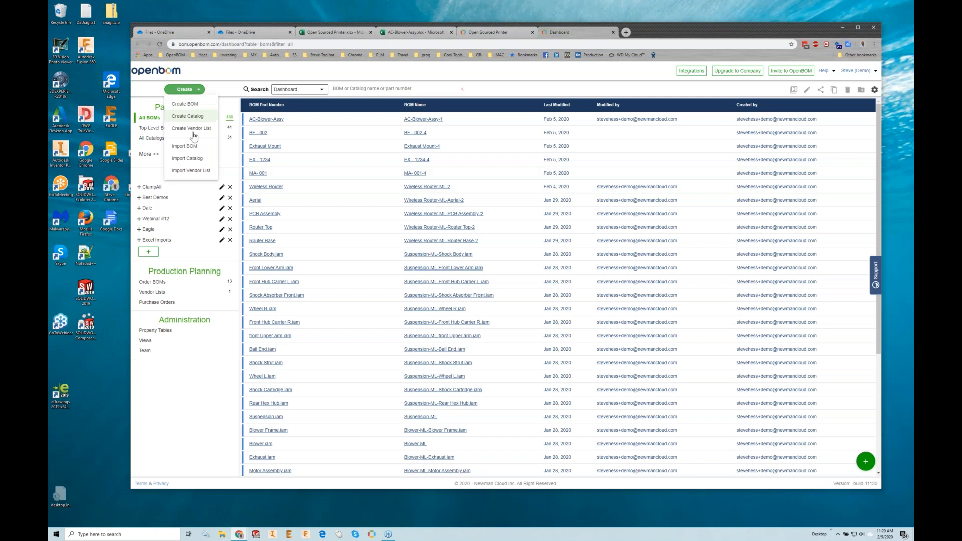
left_click(193, 106)
left_click(457, 252)
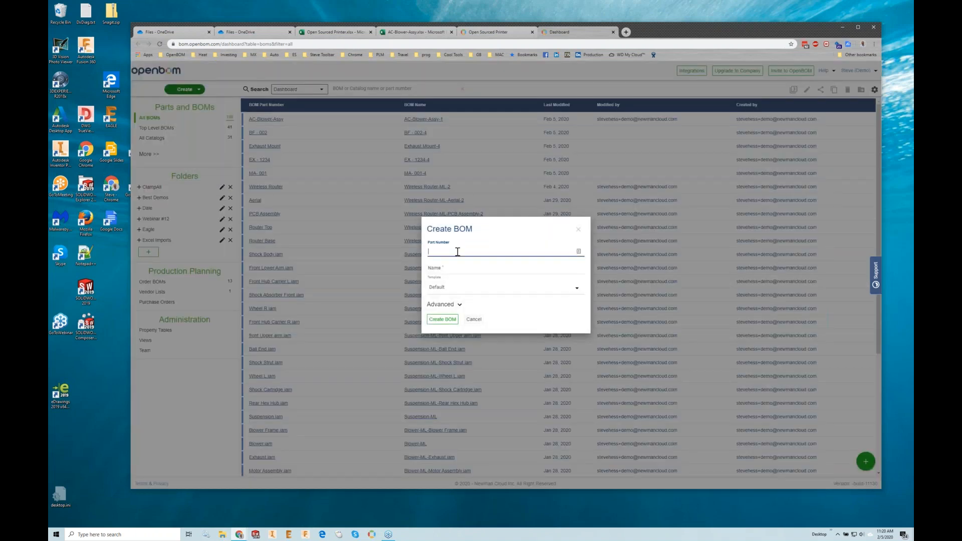
type("OSP-1001")
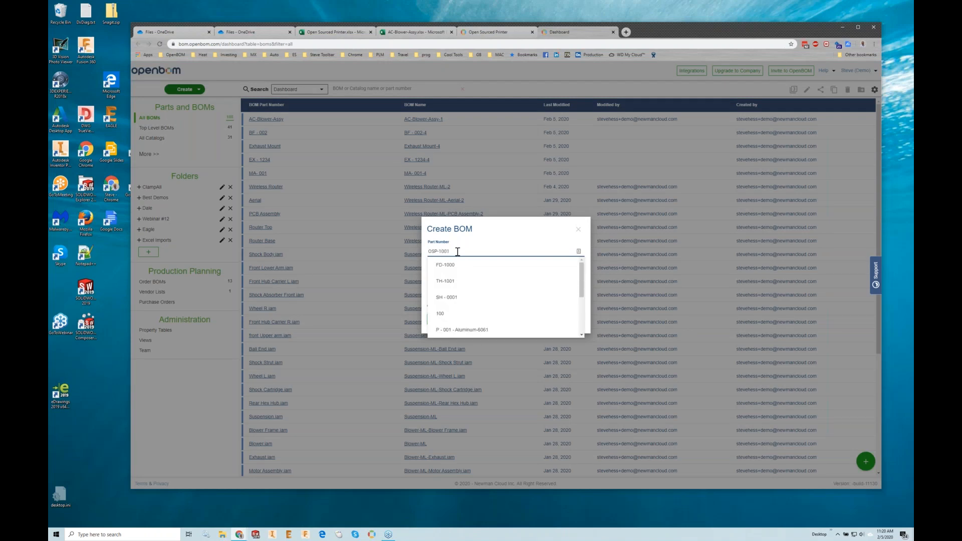
left_click(525, 241)
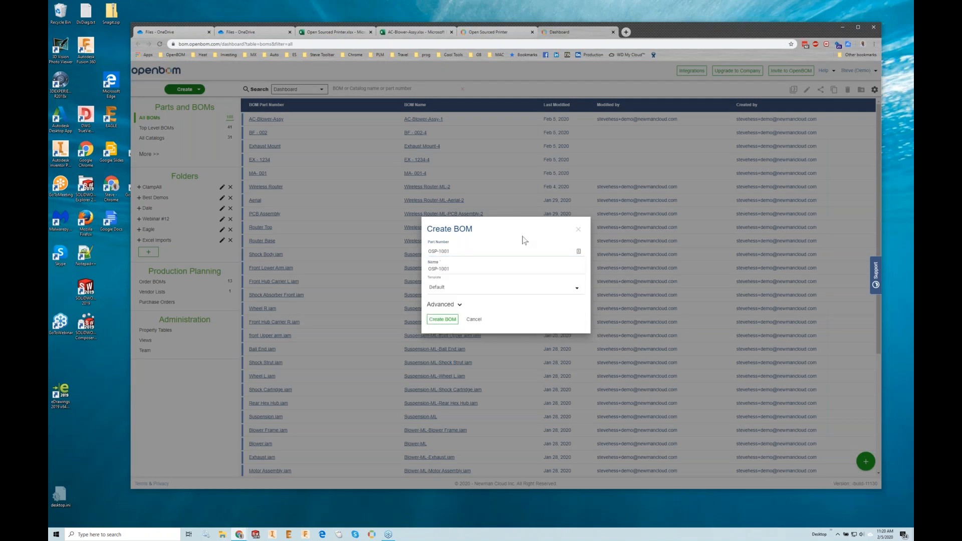
- Assign the Open Sourced Printer catalog to the new BOM and create it with the Default template
left_click(459, 309)
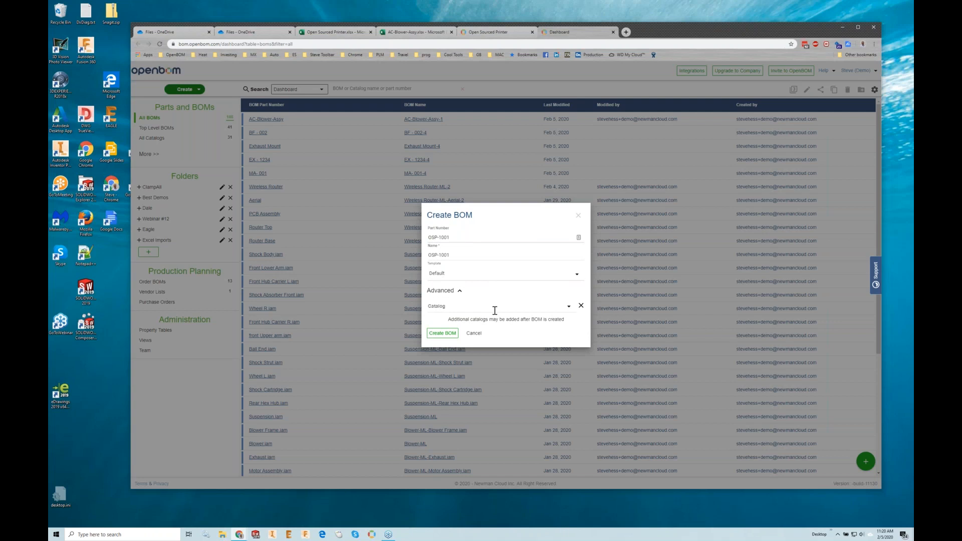
left_click(495, 310)
left_click(460, 320)
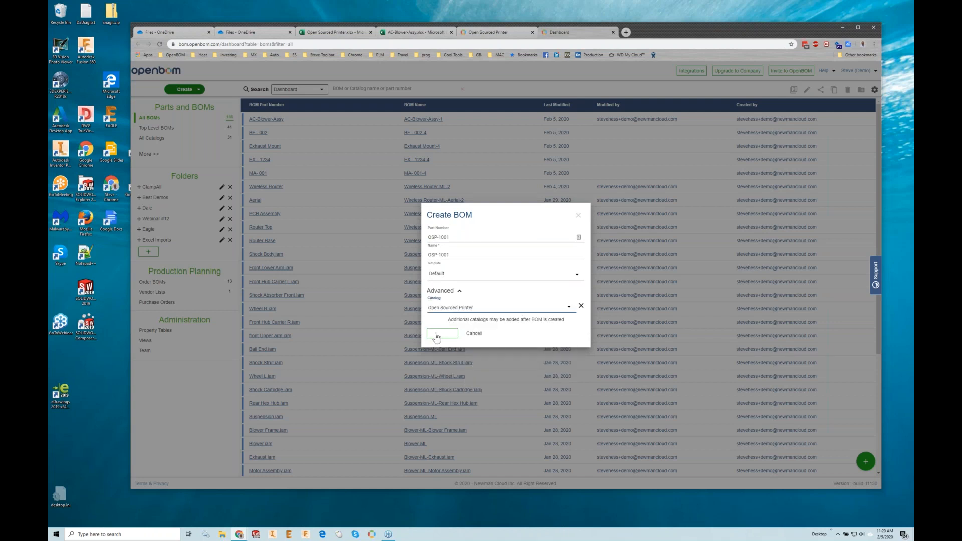
left_click(437, 334)
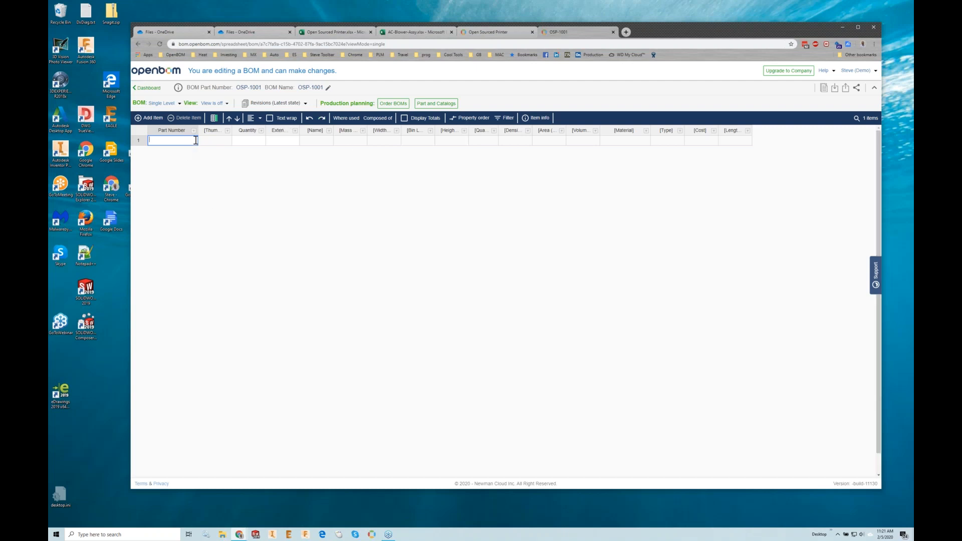
- Add Hotend_Nozzle and the Acryl Lasercut part from the catalog as the first two BOM items
left_click(196, 141)
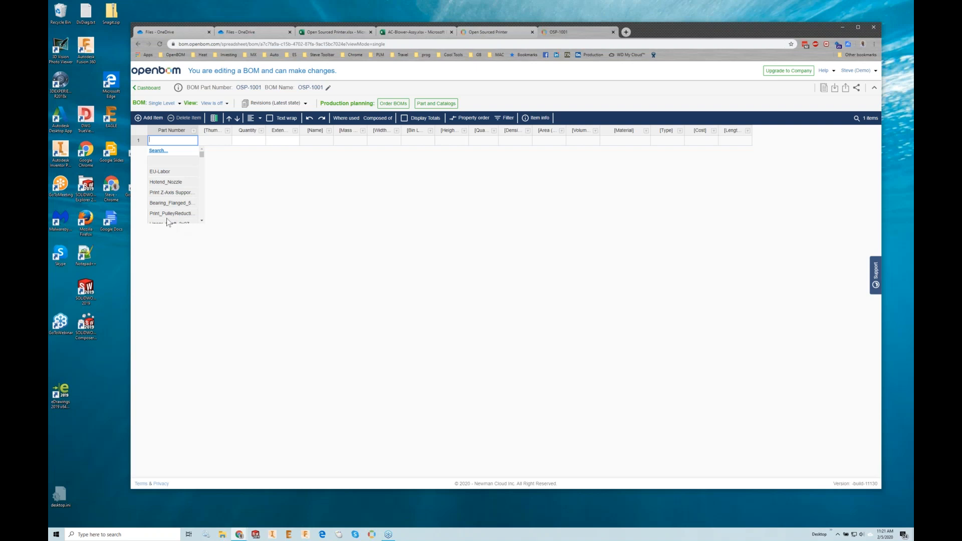
left_click(166, 183)
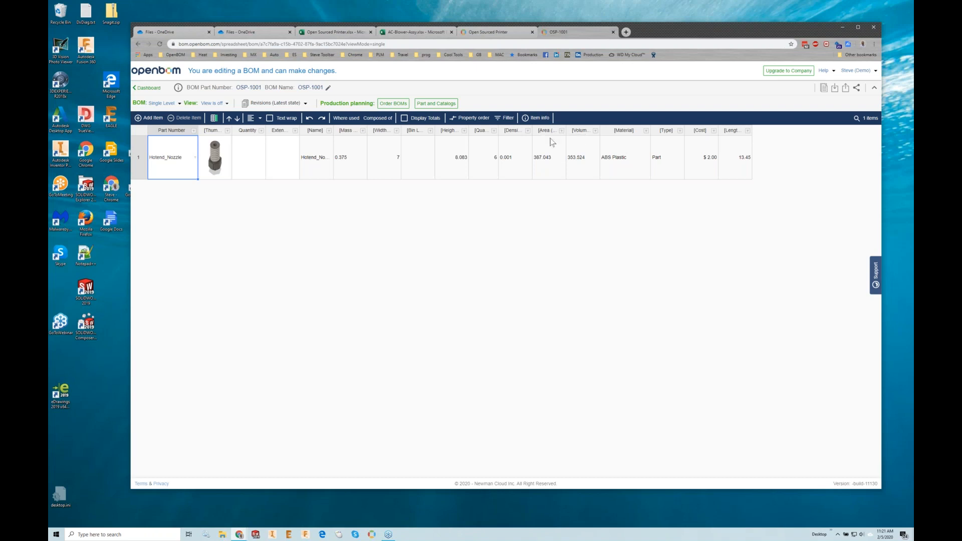
left_click(149, 117)
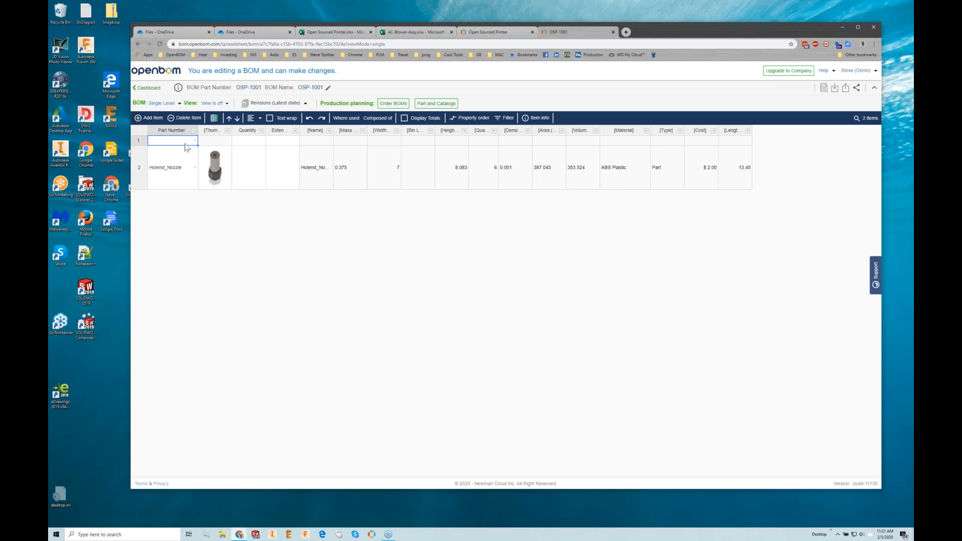
left_click(195, 140)
scroll(178, 216, "down", 2)
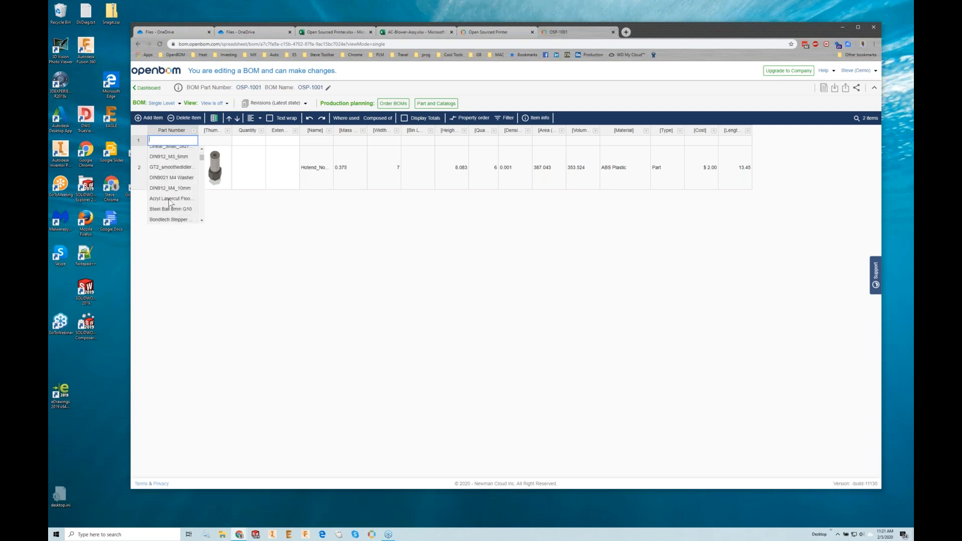
left_click(170, 200)
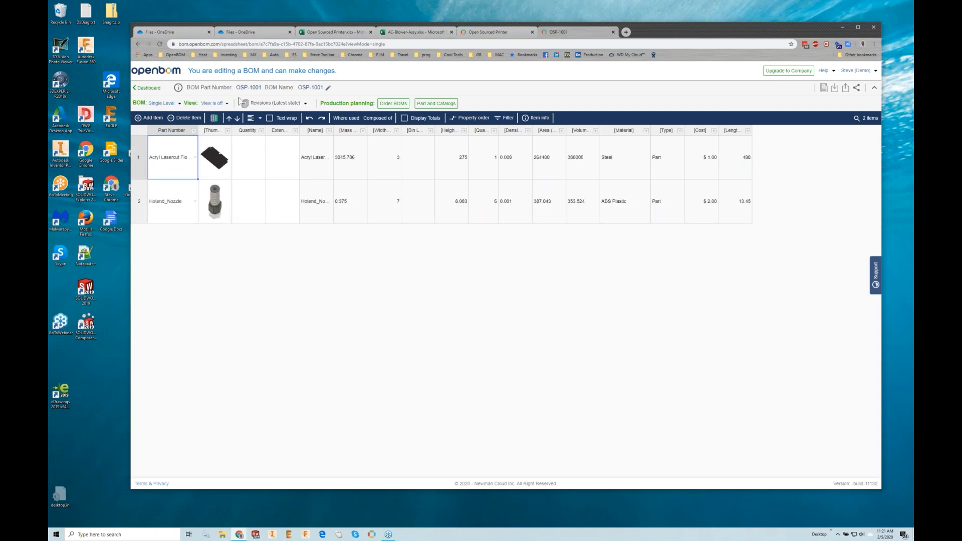
- Add a third BOM item and assign it the M3 threaded insert part number from the catalog
left_click(150, 118)
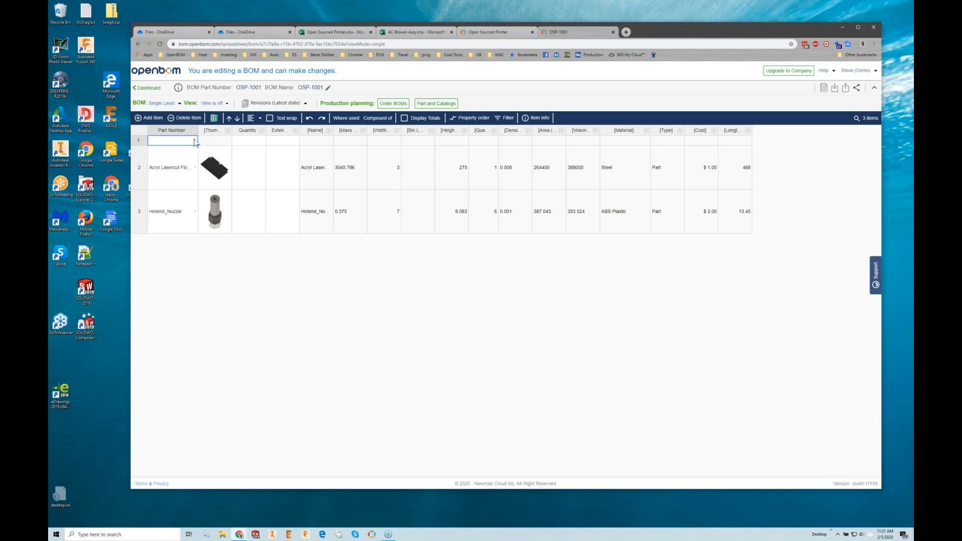
left_click(195, 143)
scroll(182, 188, "down", 3)
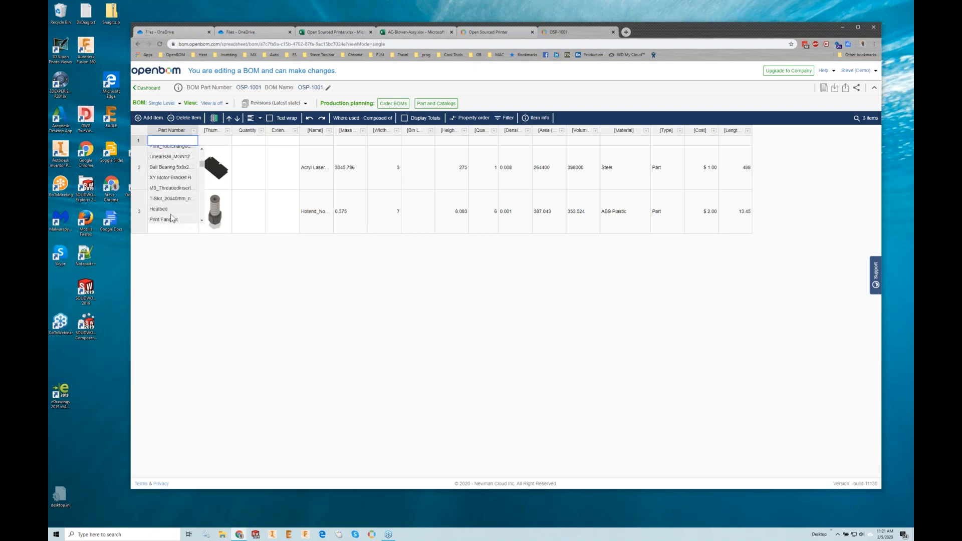
left_click(172, 190)
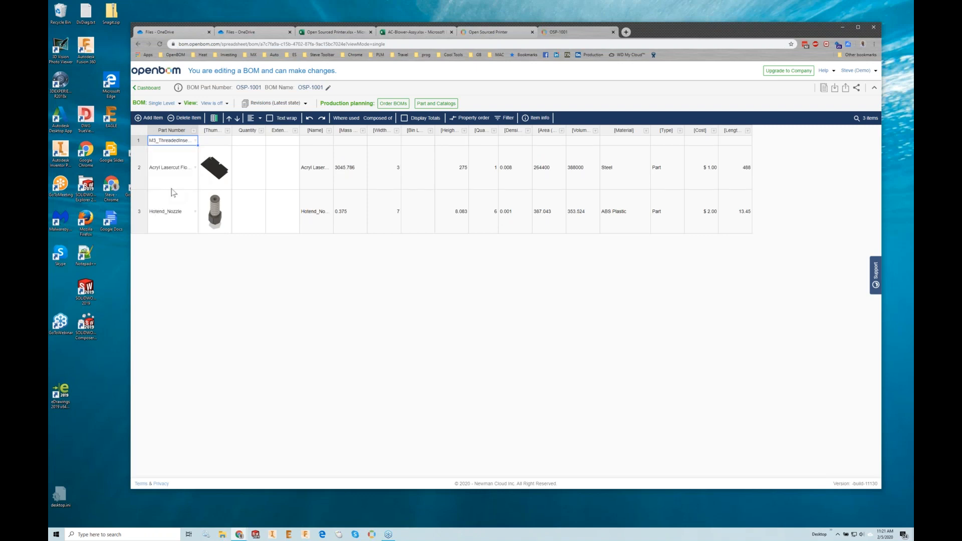
left_click(195, 131)
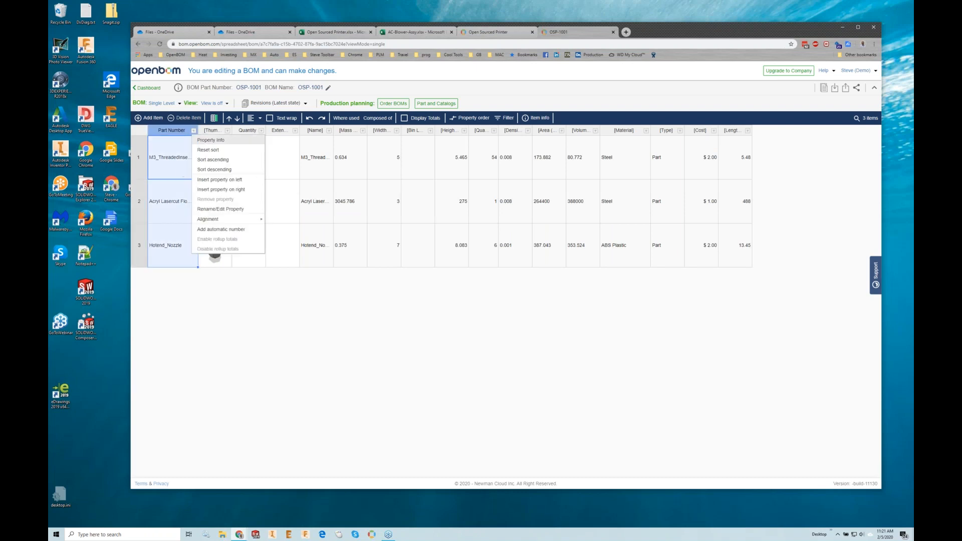
left_click(173, 173)
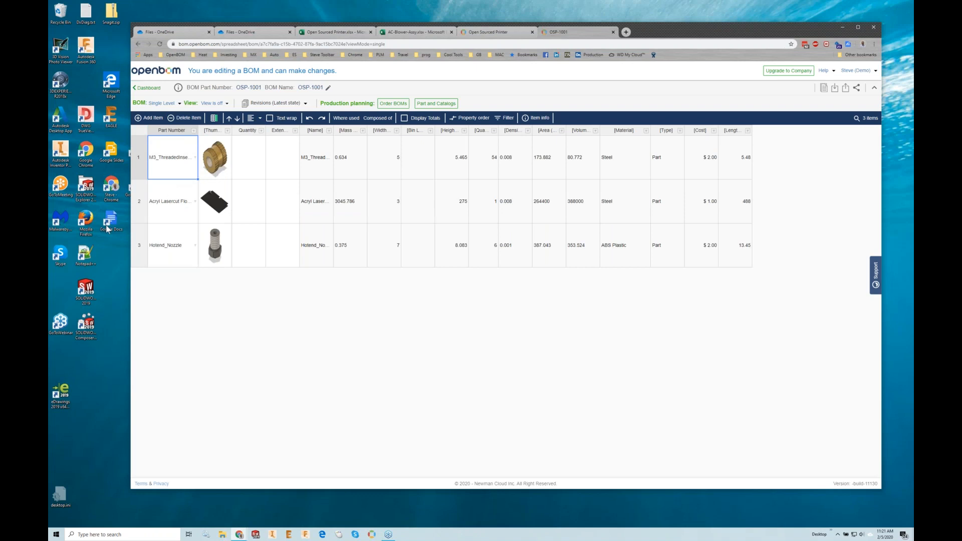
- Switch the BOM to Multi-Level, demote Hotend_Nozzle to a child of the Acryl Lasercut item, and reload the page
left_click(161, 103)
left_click(172, 137)
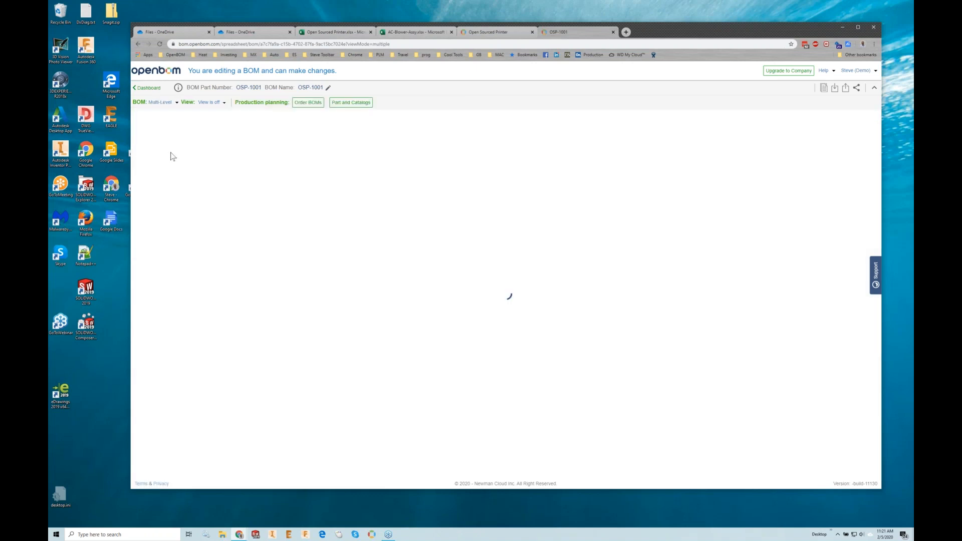
left_click(143, 233)
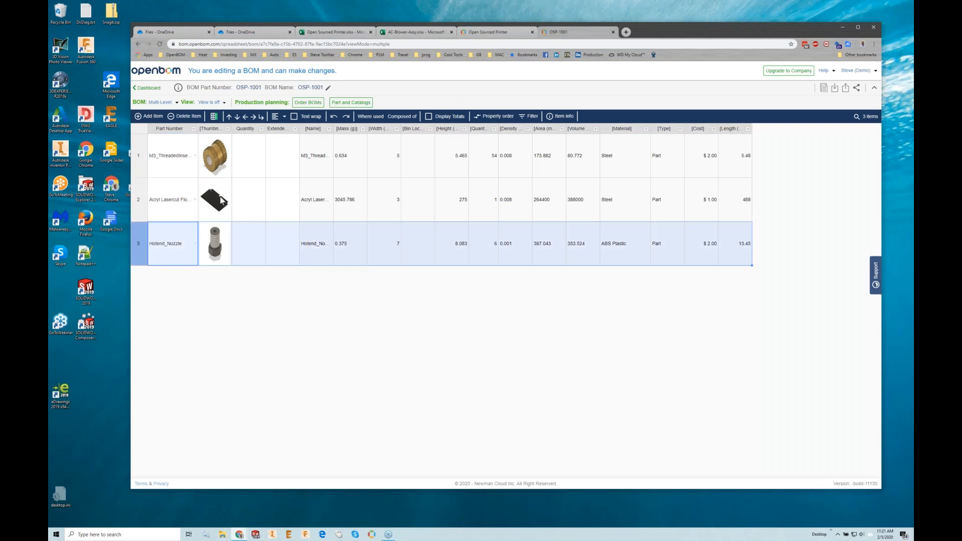
left_click(254, 117)
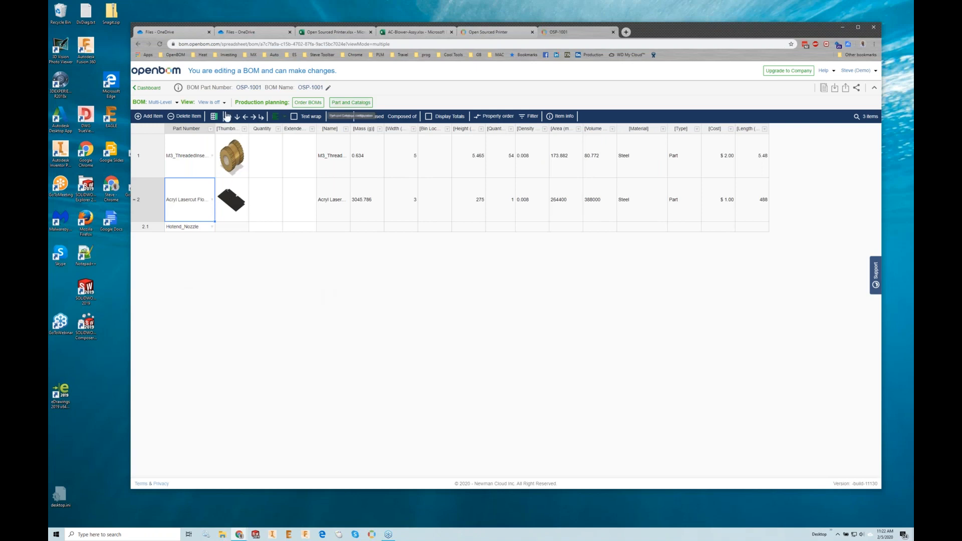
left_click(161, 44)
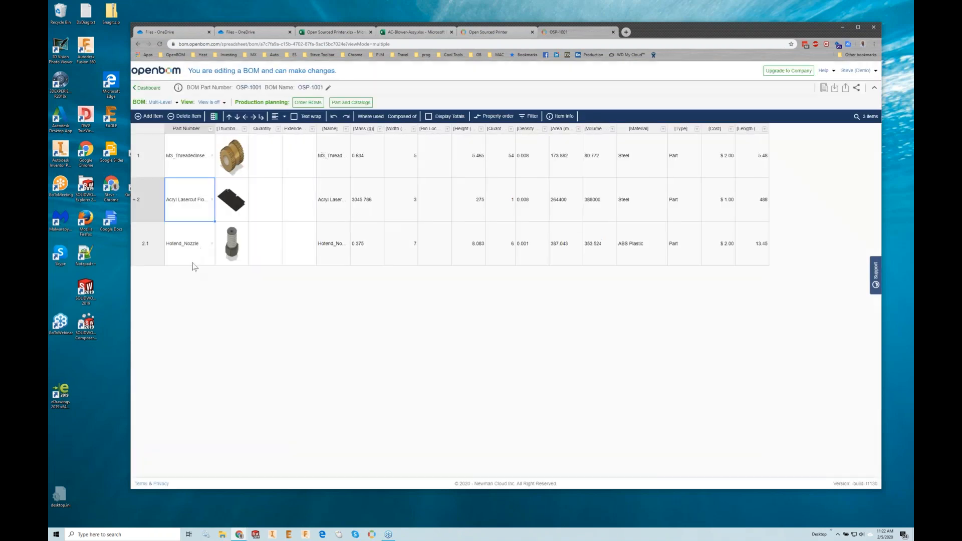
- Collapse and re-expand the Acryl Lasercut subassembly, and look at the BOM's sharing settings without sharing it
left_click(136, 200)
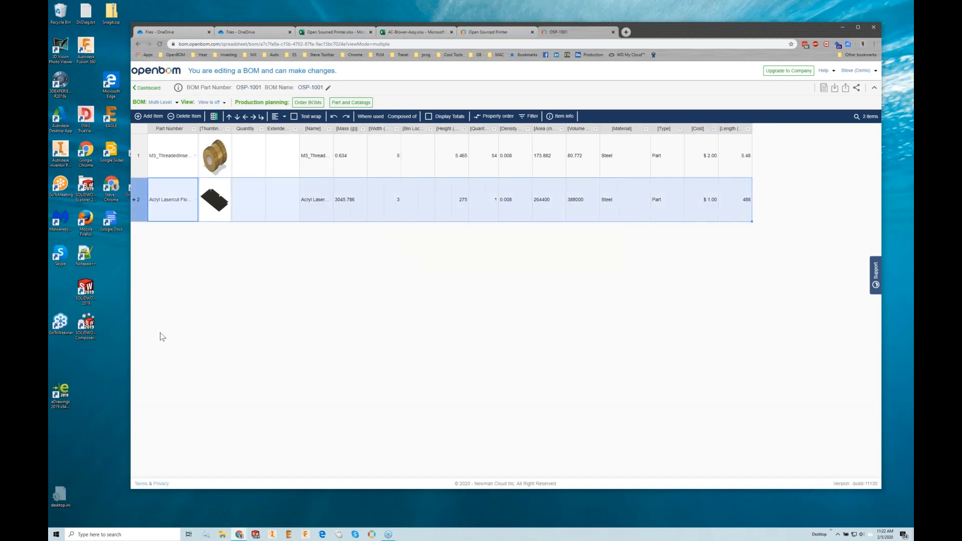
left_click(135, 200)
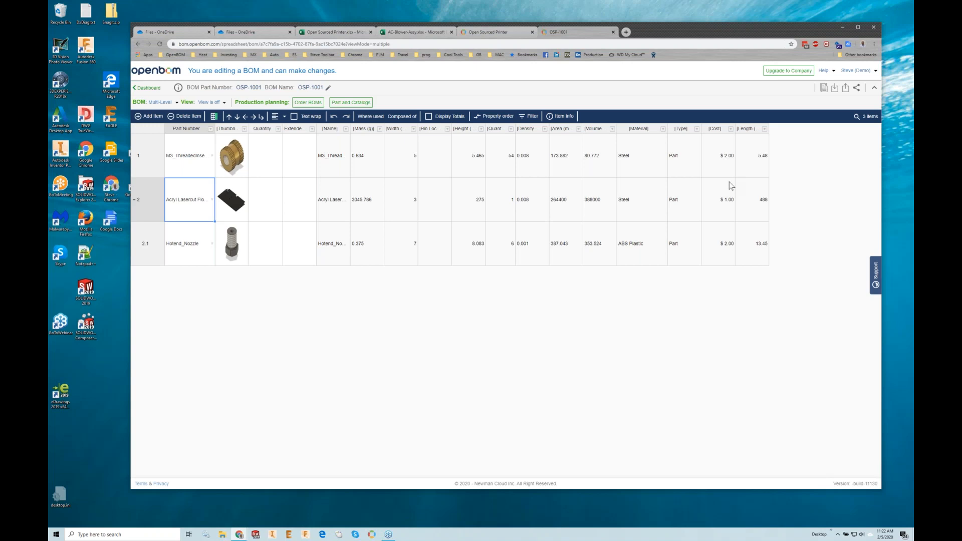
left_click(856, 89)
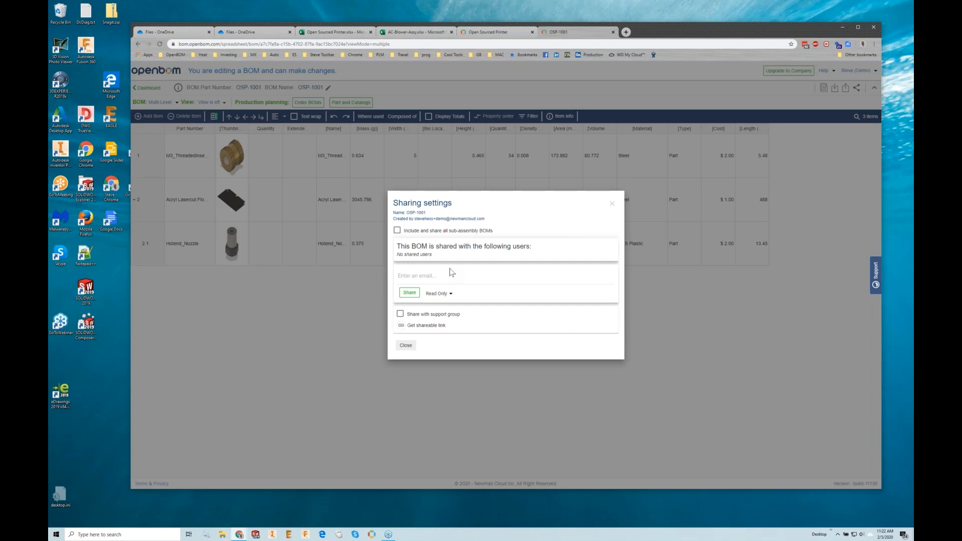
left_click(405, 346)
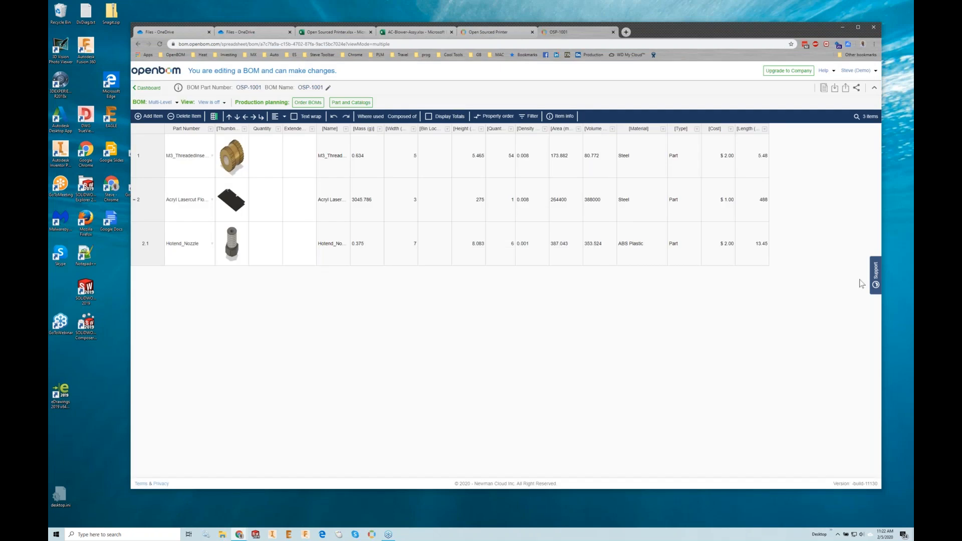
left_click_drag(913, 30, 470, 52)
left_click(670, 96)
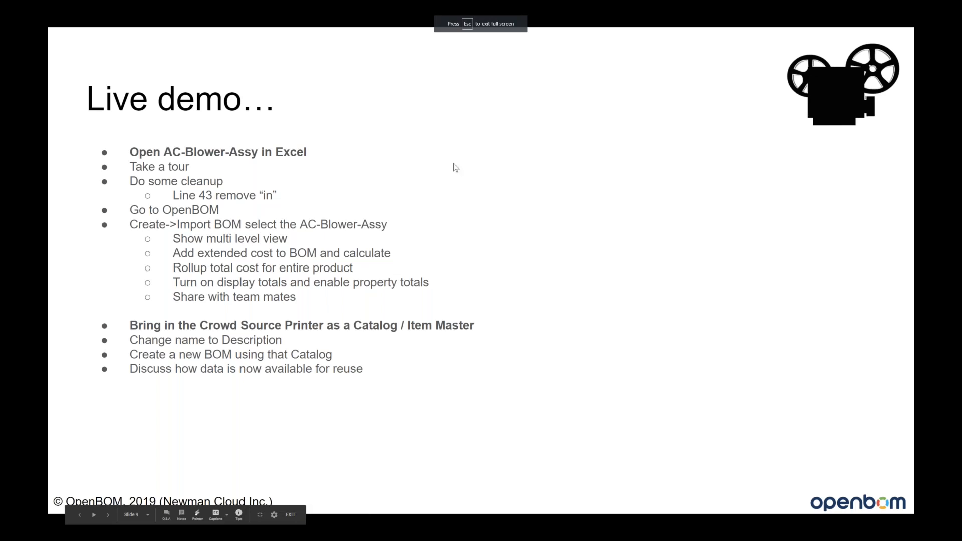
scroll(529, 152, "down", 2)
scroll(528, 143, "up", 1)
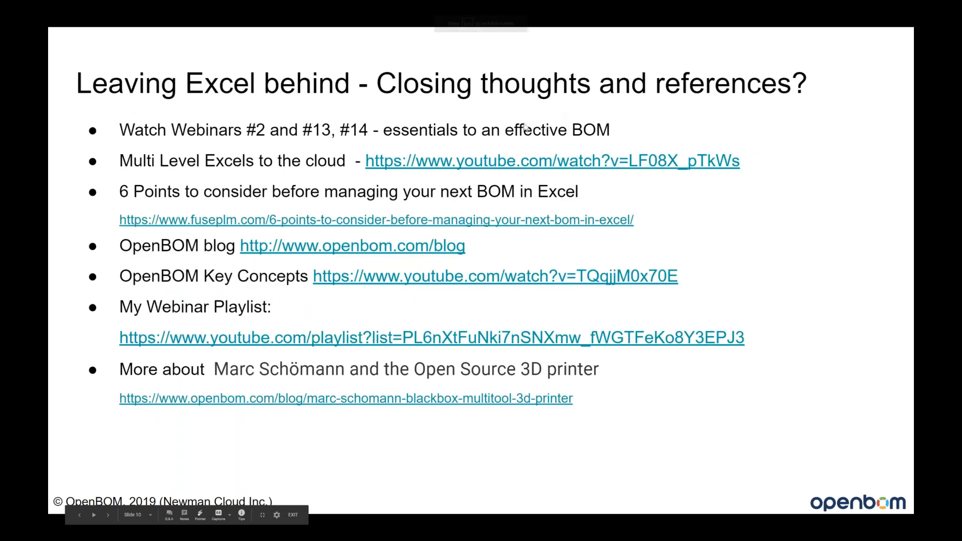